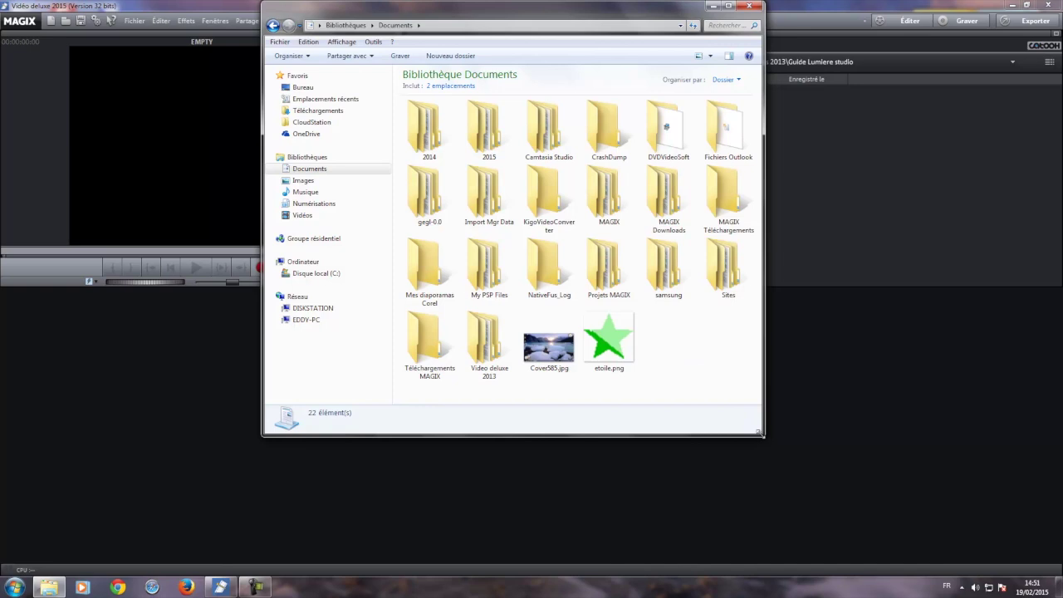
Step: Enlarge the Documents window, inspect the contents of the 2014 folder and return to Documents
{"action": "left_click_drag", "start_coordinate": [762, 432], "coordinate": [834, 496]}
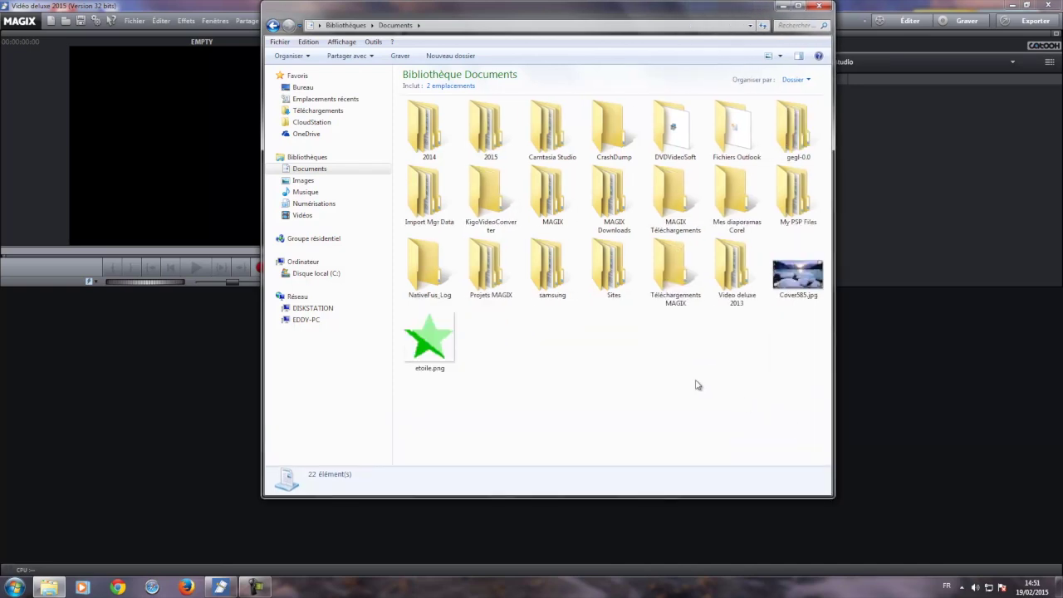
{"action": "double_click", "coordinate": [425, 128]}
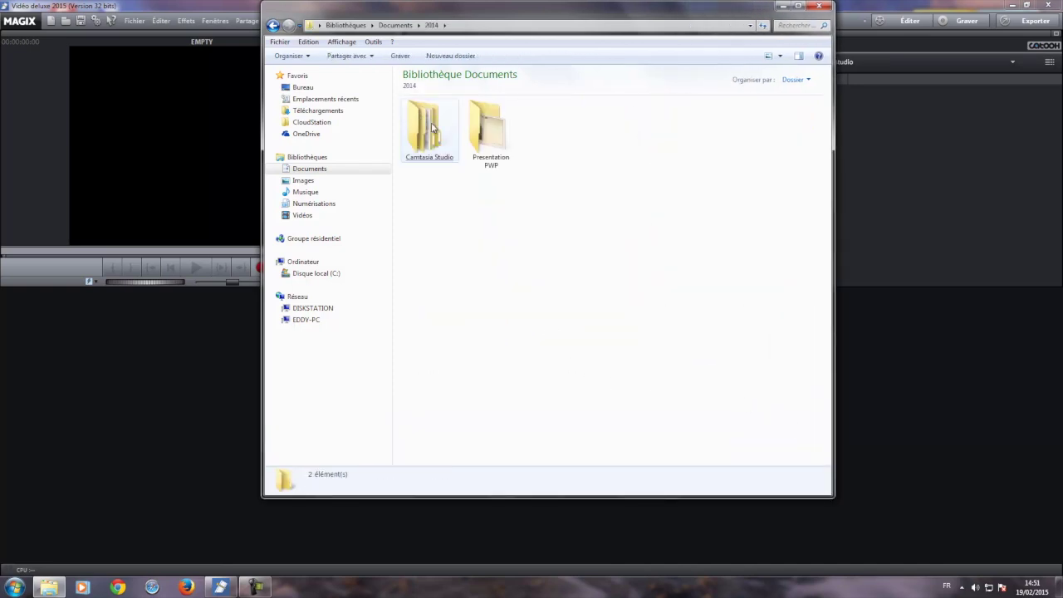
{"action": "left_click", "coordinate": [499, 135]}
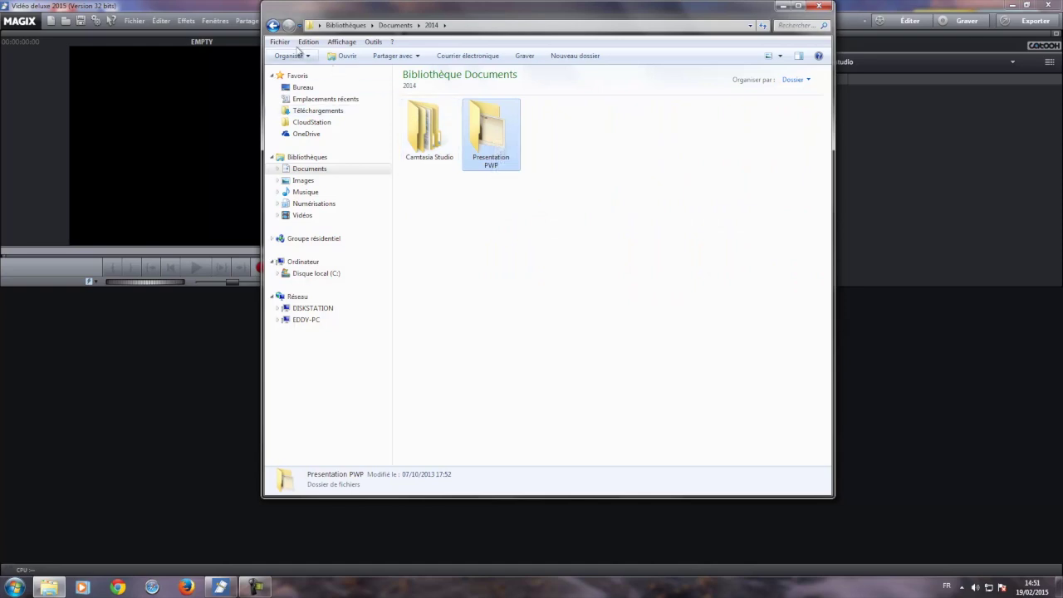
{"action": "left_click", "coordinate": [272, 25]}
Step: Browse the 2015 folder through Fevrier to Magix, check the Evenements folder and return to Fevrier
{"action": "double_click", "coordinate": [481, 141]}
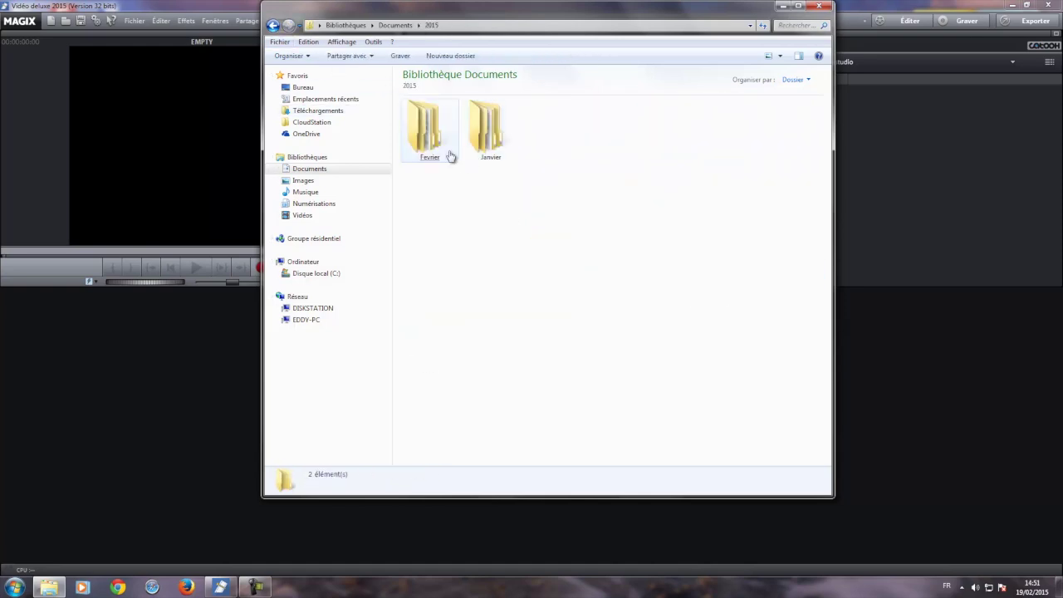
{"action": "double_click", "coordinate": [429, 133]}
{"action": "double_click", "coordinate": [490, 137]}
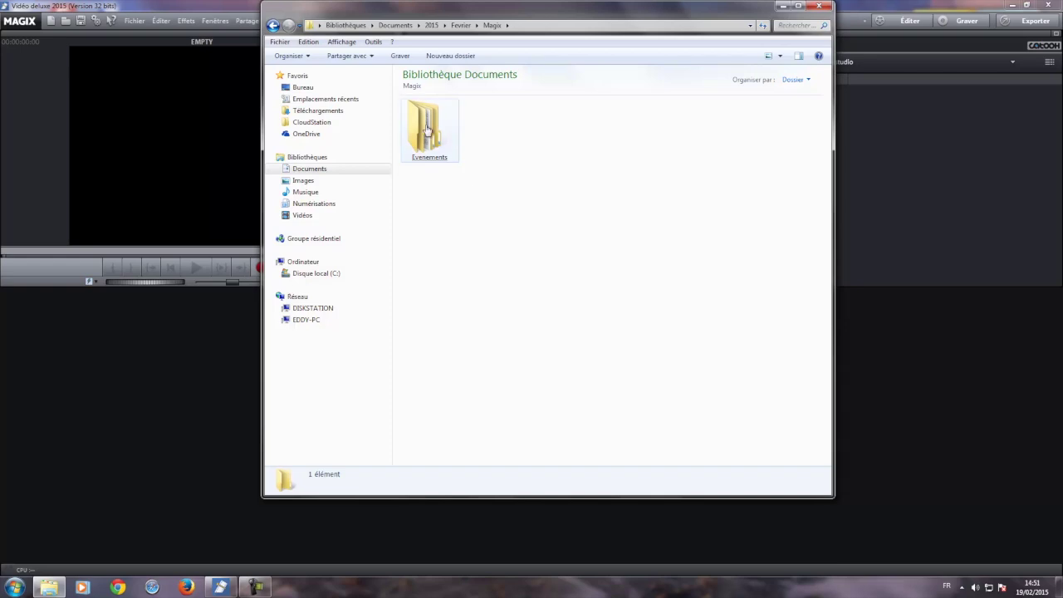
{"action": "left_click", "coordinate": [427, 128]}
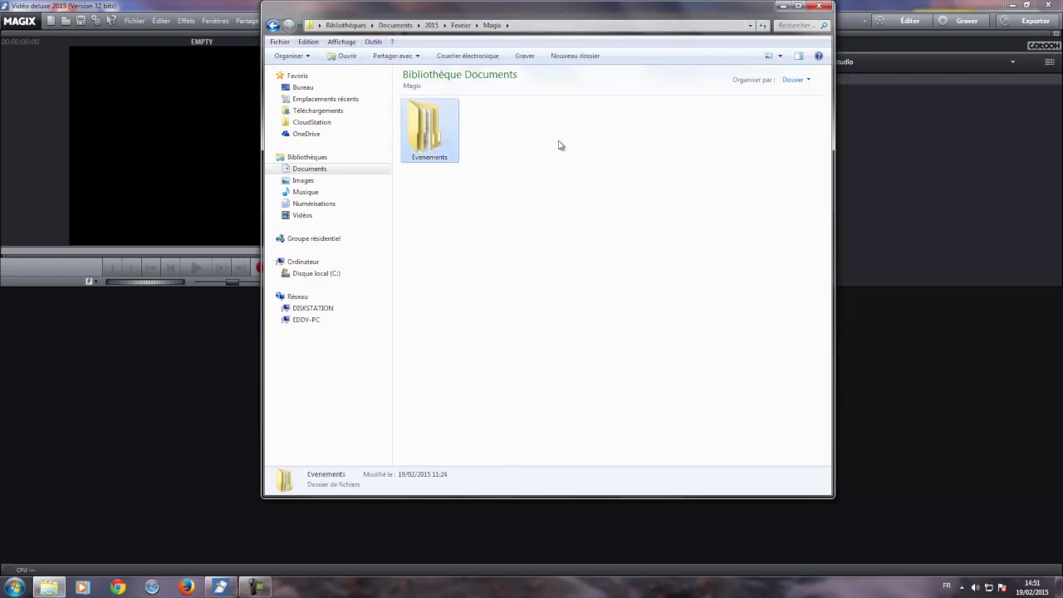
{"action": "left_click", "coordinate": [273, 25]}
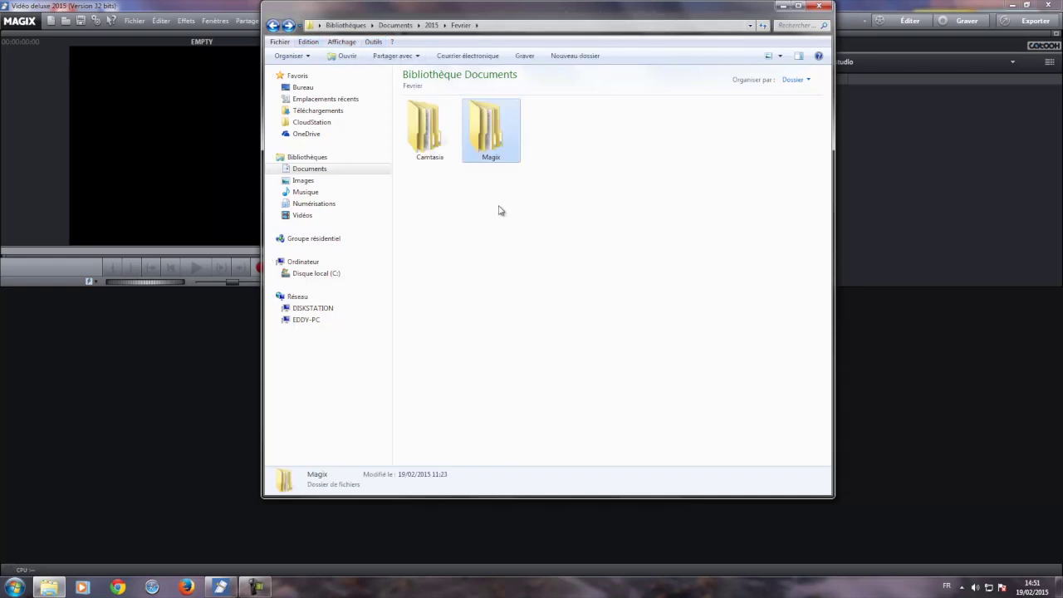
Step: Inspect the 01-presentation logiciel folder inside Camtasia, go back up to 2015 and close the file explorer
{"action": "double_click", "coordinate": [442, 143]}
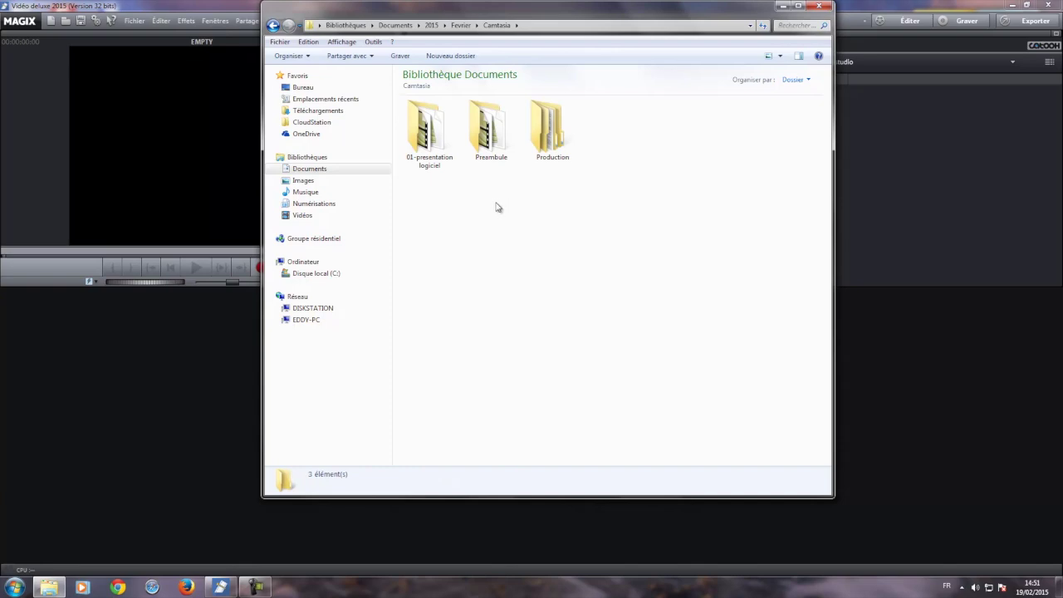
{"action": "left_click", "coordinate": [435, 143]}
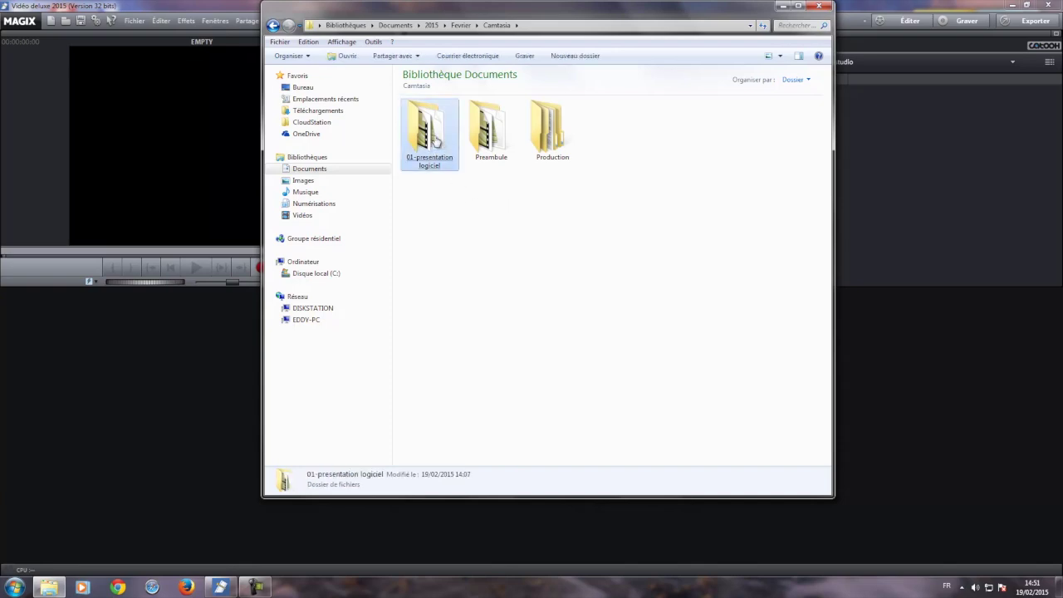
{"action": "double_click", "coordinate": [443, 155]}
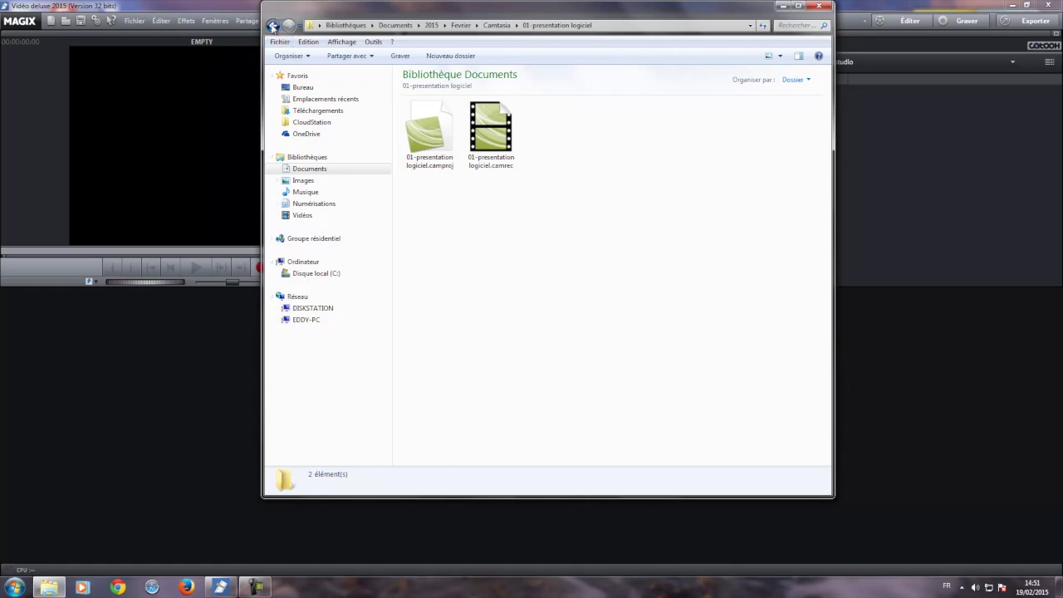
{"action": "left_click", "coordinate": [273, 25]}
{"action": "left_click", "coordinate": [272, 26]}
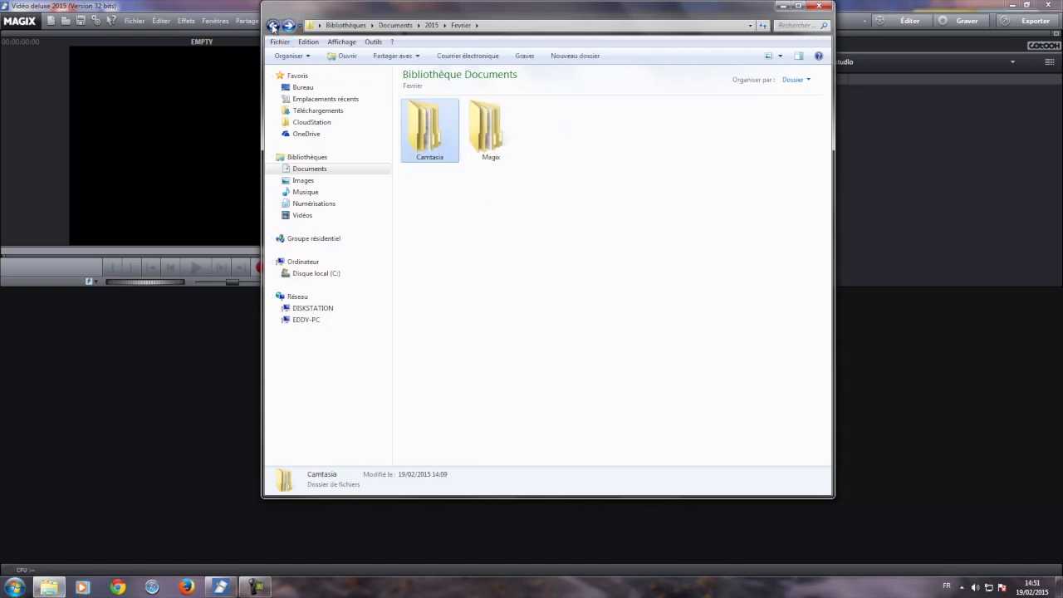
{"action": "left_click", "coordinate": [272, 26]}
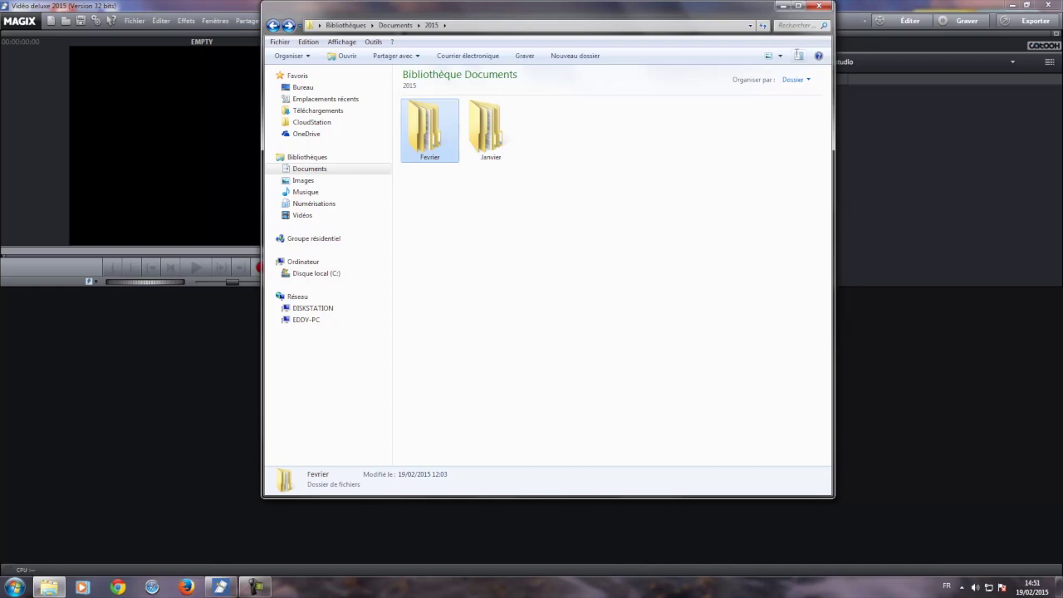
{"action": "left_click", "coordinate": [821, 6]}
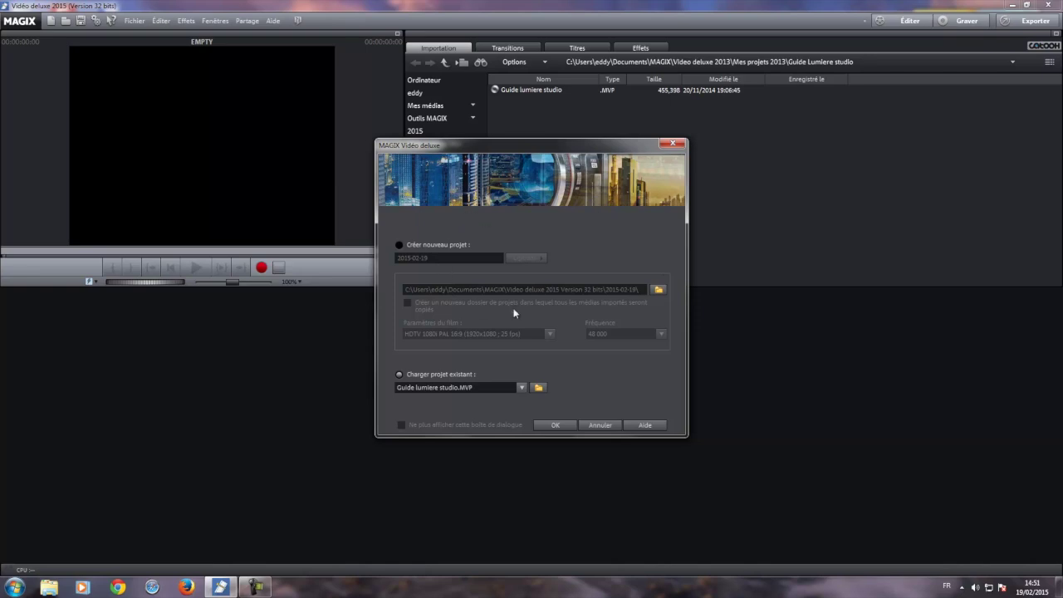
Step: Dismiss the project start dialog and open the existing project Guide lumiere studio
{"action": "left_click", "coordinate": [599, 425]}
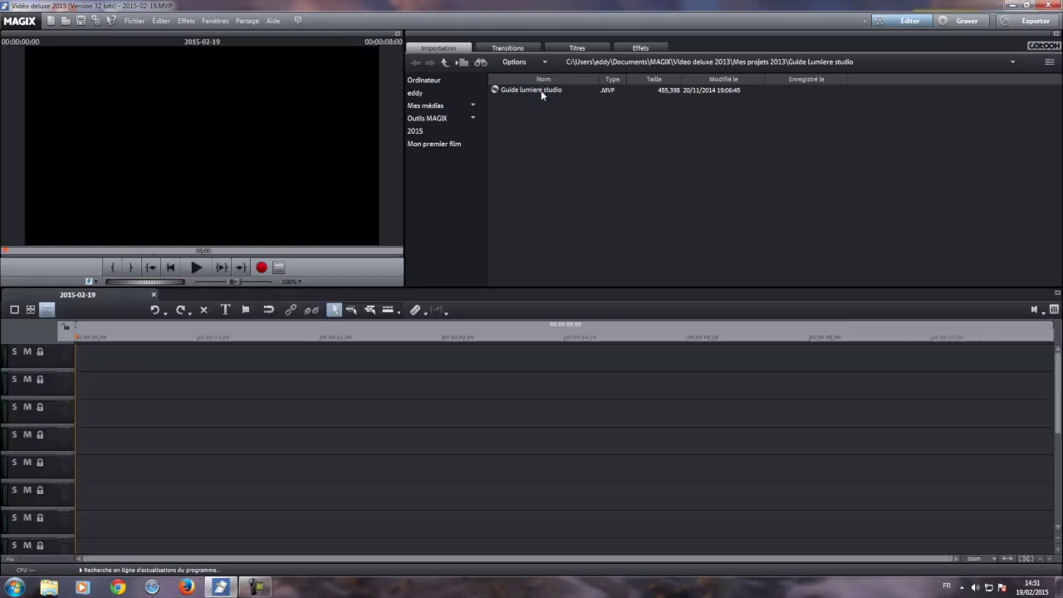
{"action": "double_click", "coordinate": [541, 92]}
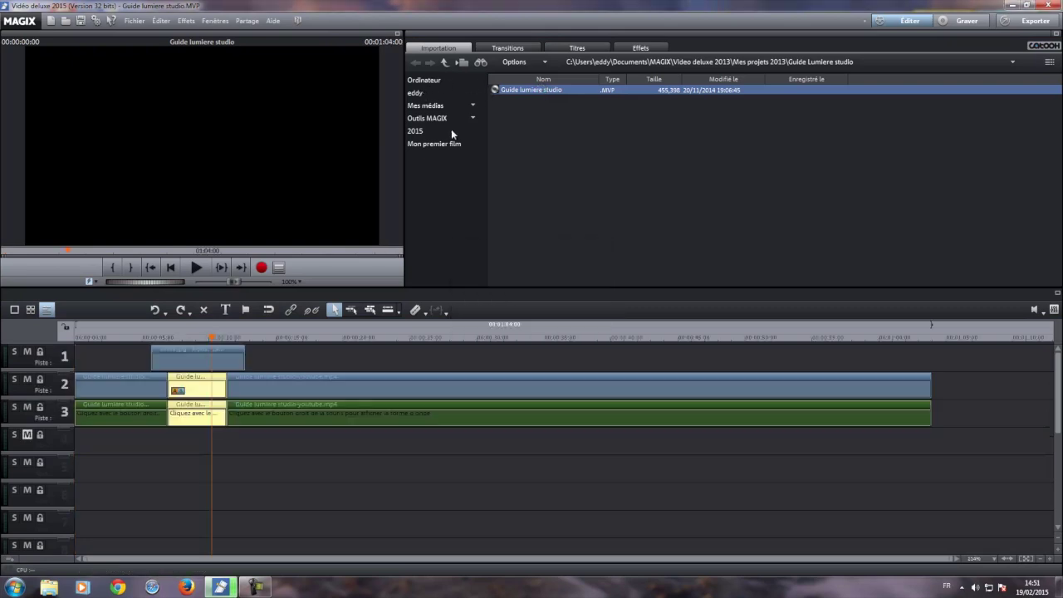
Step: Browse the 2015 media folder through Fevrier, Magix and Evenements to examine the Brute folder's files
{"action": "left_click", "coordinate": [424, 129]}
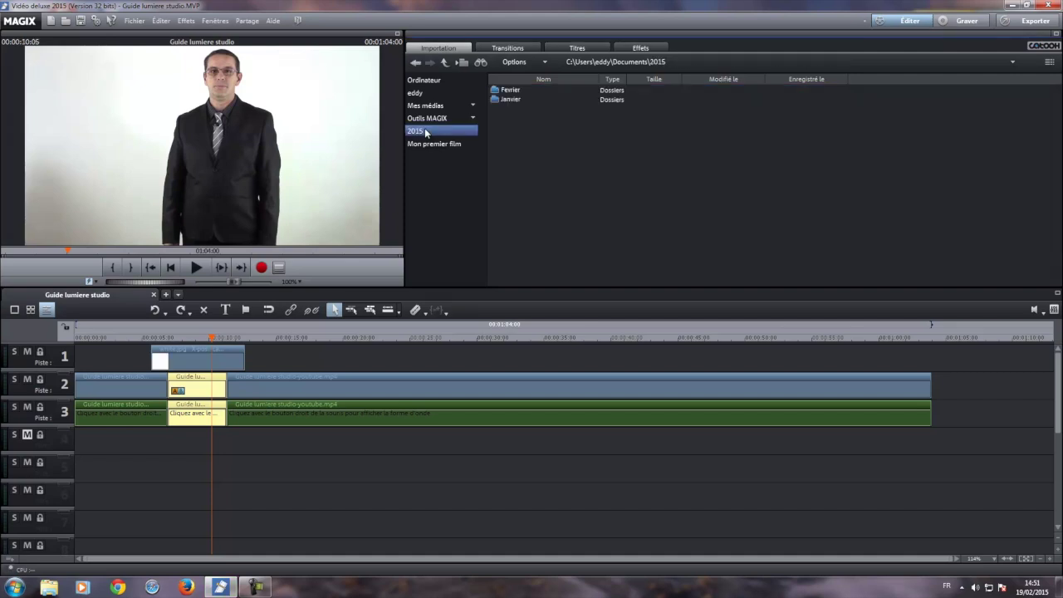
{"action": "double_click", "coordinate": [510, 90]}
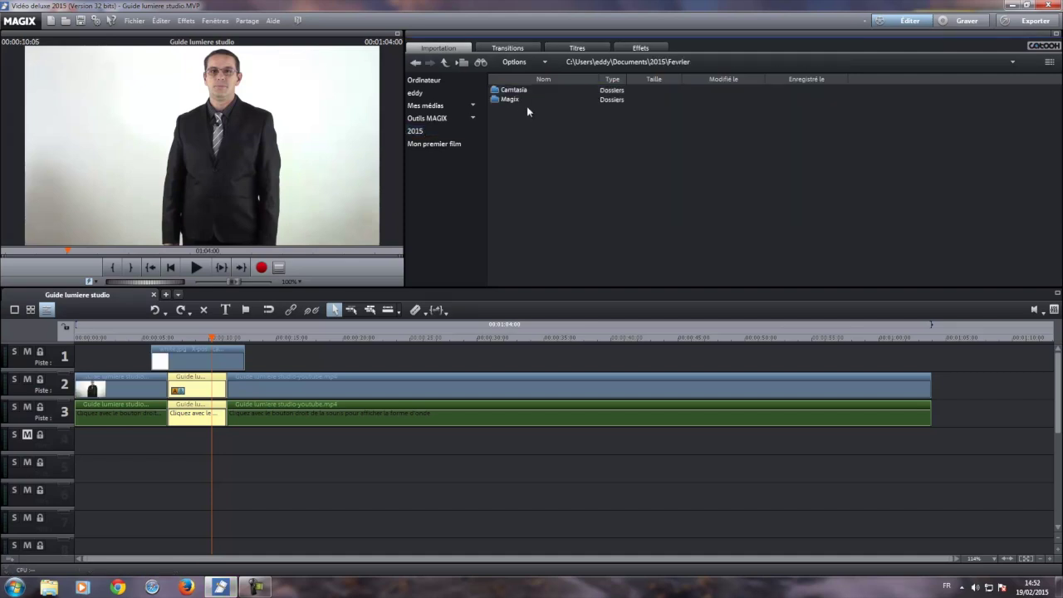
{"action": "double_click", "coordinate": [512, 98]}
{"action": "double_click", "coordinate": [522, 89]}
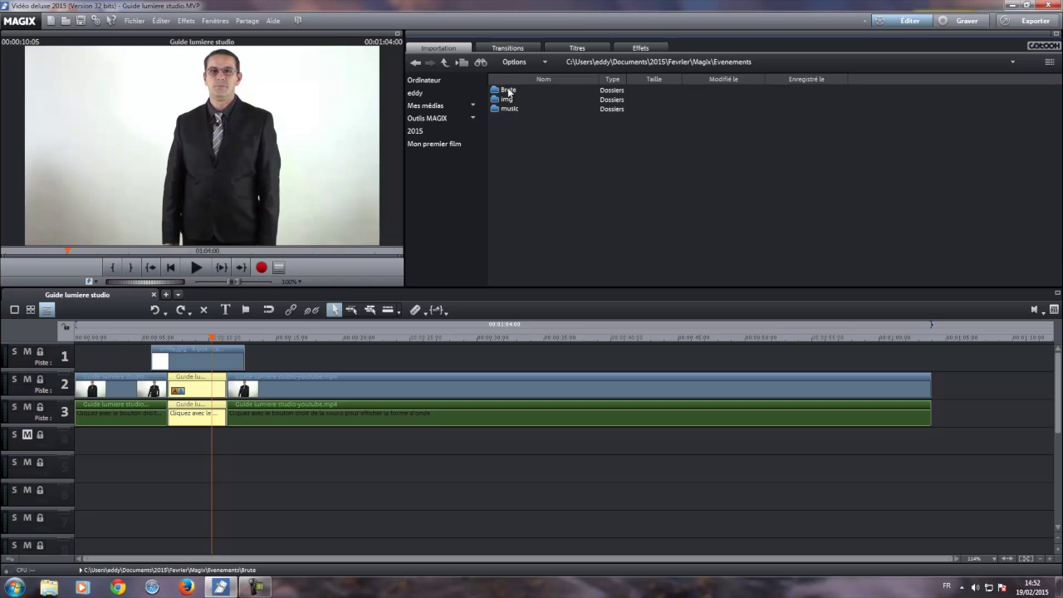
{"action": "double_click", "coordinate": [510, 91]}
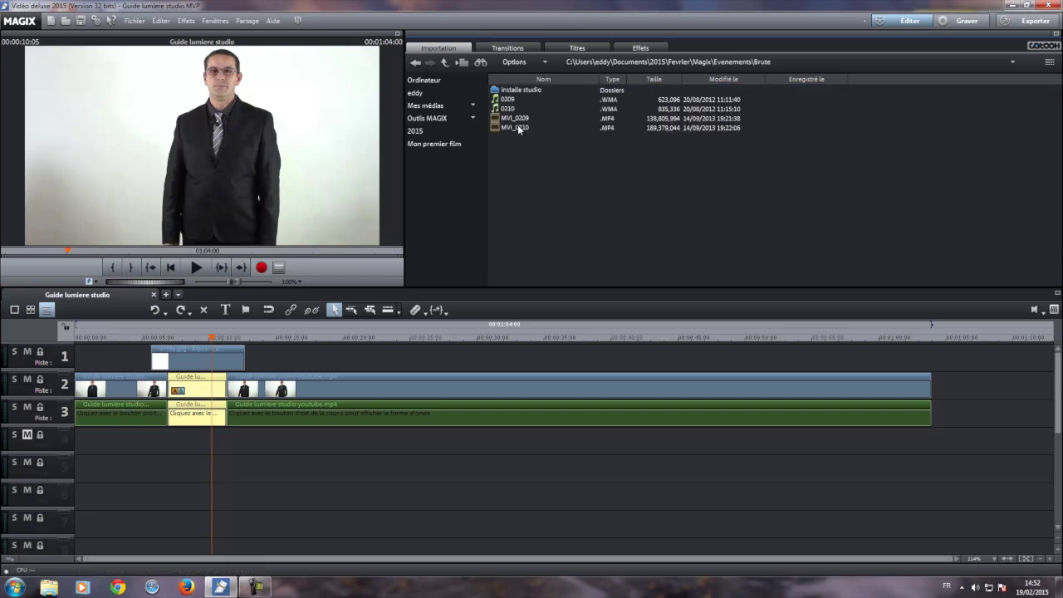
{"action": "left_click", "coordinate": [444, 63]}
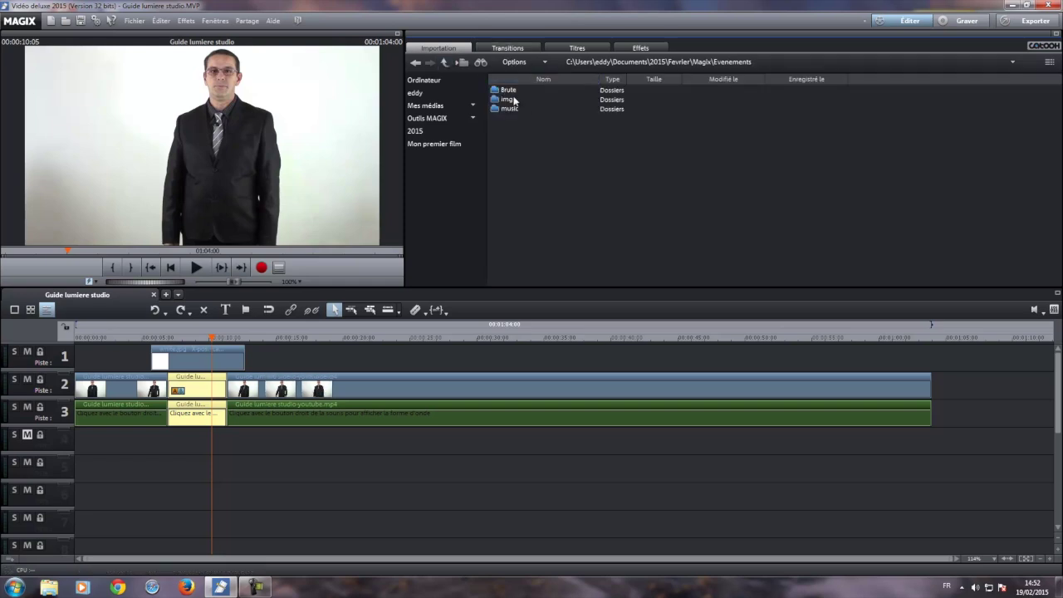
Step: Examine the img and music folders within Evenements and select the Sleep Away track
{"action": "double_click", "coordinate": [504, 101]}
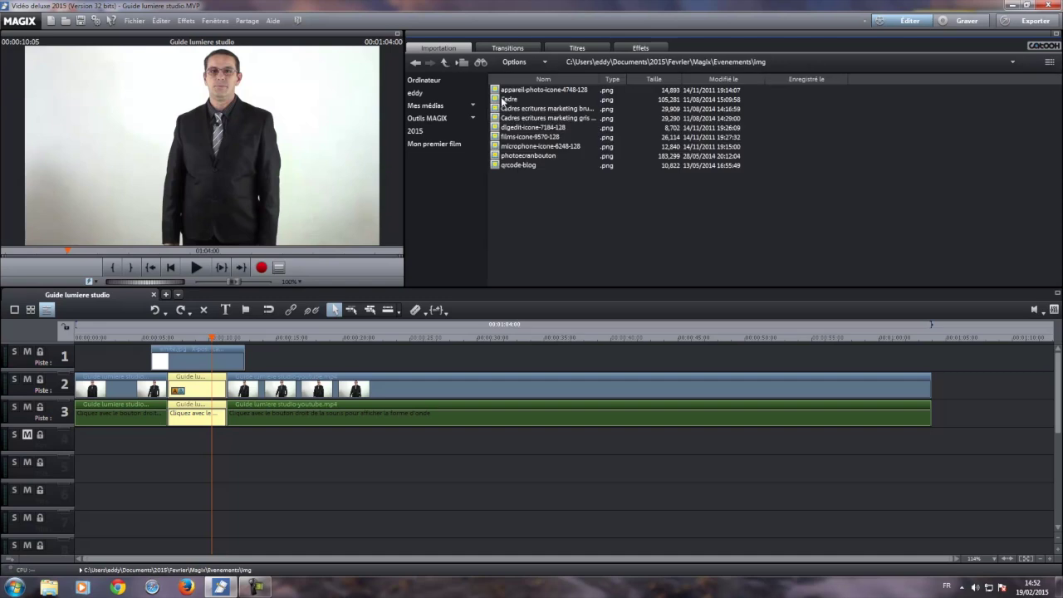
{"action": "left_click", "coordinate": [445, 62]}
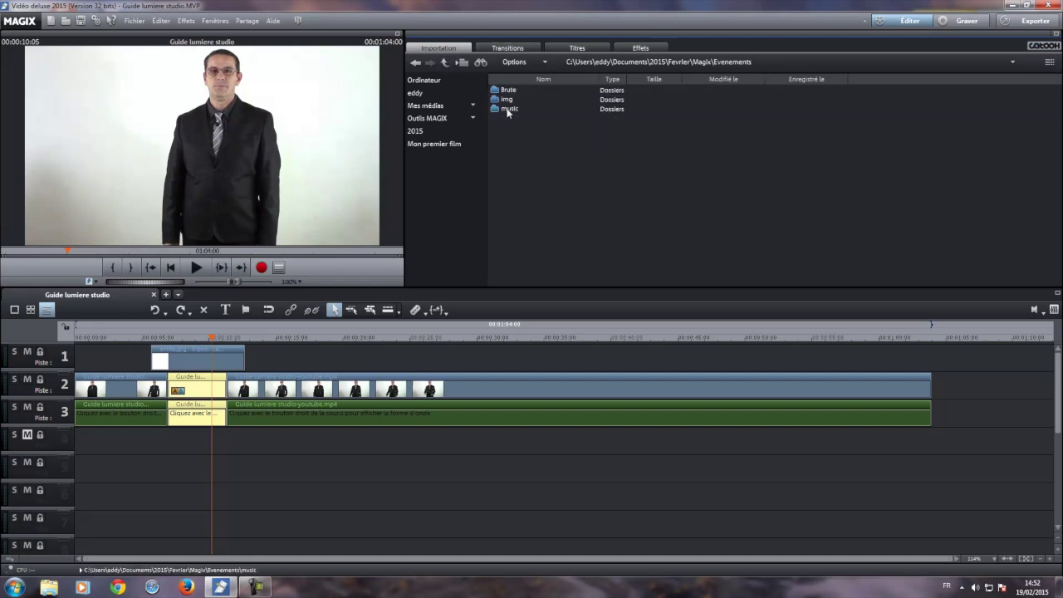
{"action": "double_click", "coordinate": [507, 110]}
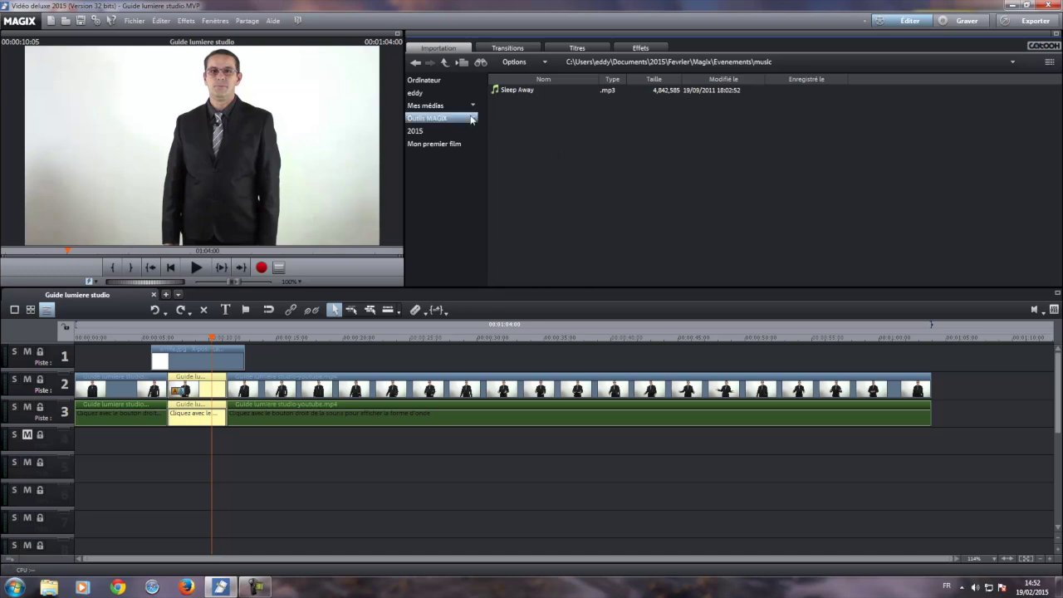
{"action": "left_click", "coordinate": [514, 88]}
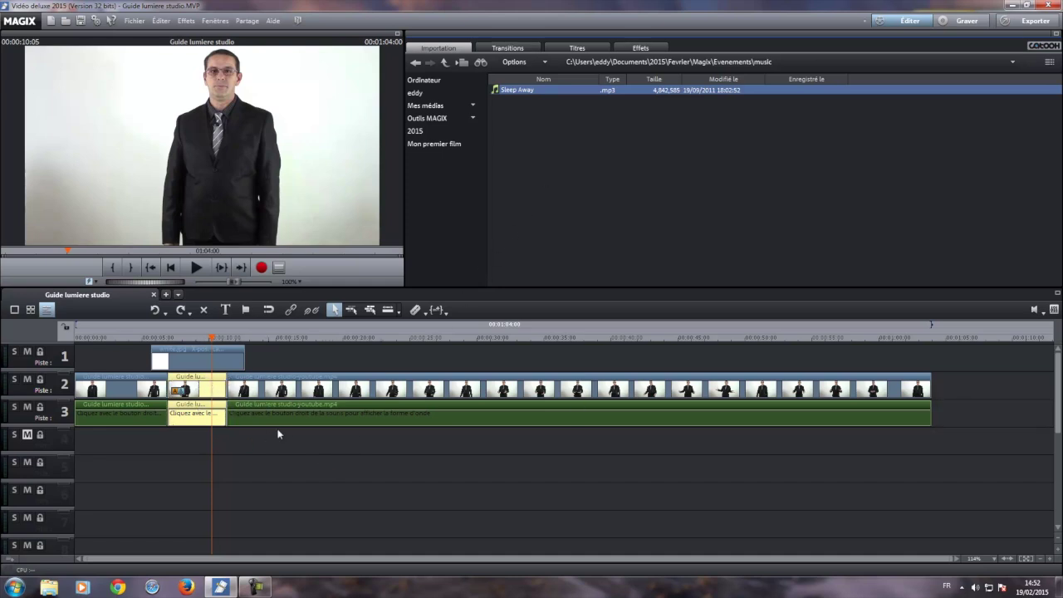
Step: Shift the short second clip on track 2 slightly to the right
{"action": "mouse_move", "coordinate": [203, 379]}
{"action": "left_mouse_down"}
{"action": "mouse_move", "coordinate": [206, 434]}
{"action": "mouse_move", "coordinate": [277, 440]}
{"action": "mouse_move", "coordinate": [243, 440]}
{"action": "mouse_move", "coordinate": [208, 416]}
{"action": "mouse_move", "coordinate": [208, 391]}
{"action": "left_mouse_up"}
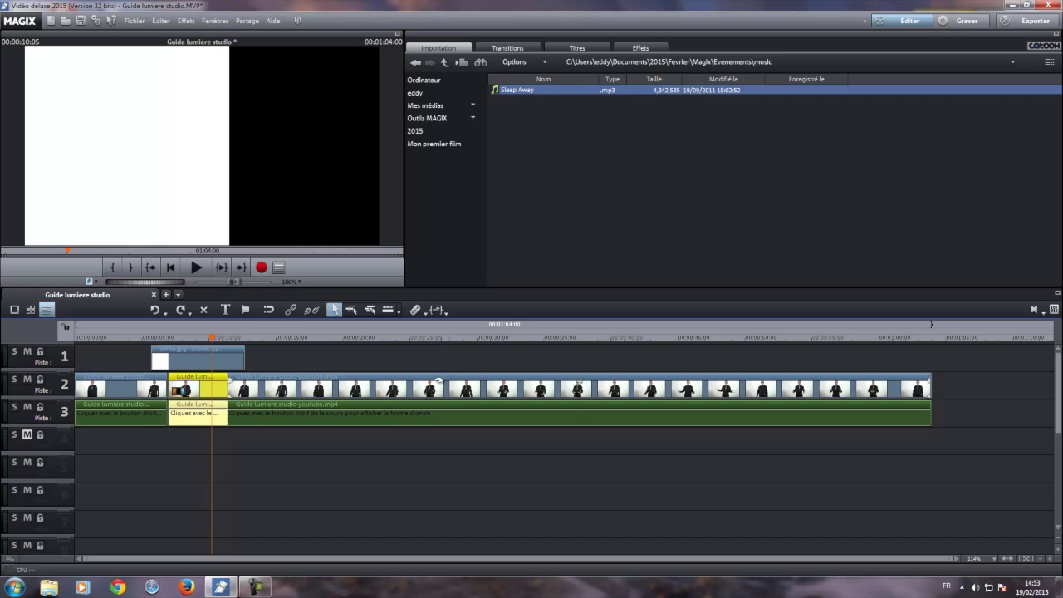
Step: Open the Brute folder in Evenements and display its files as large icons (Grands icones)
{"action": "left_click", "coordinate": [446, 63]}
{"action": "double_click", "coordinate": [503, 91]}
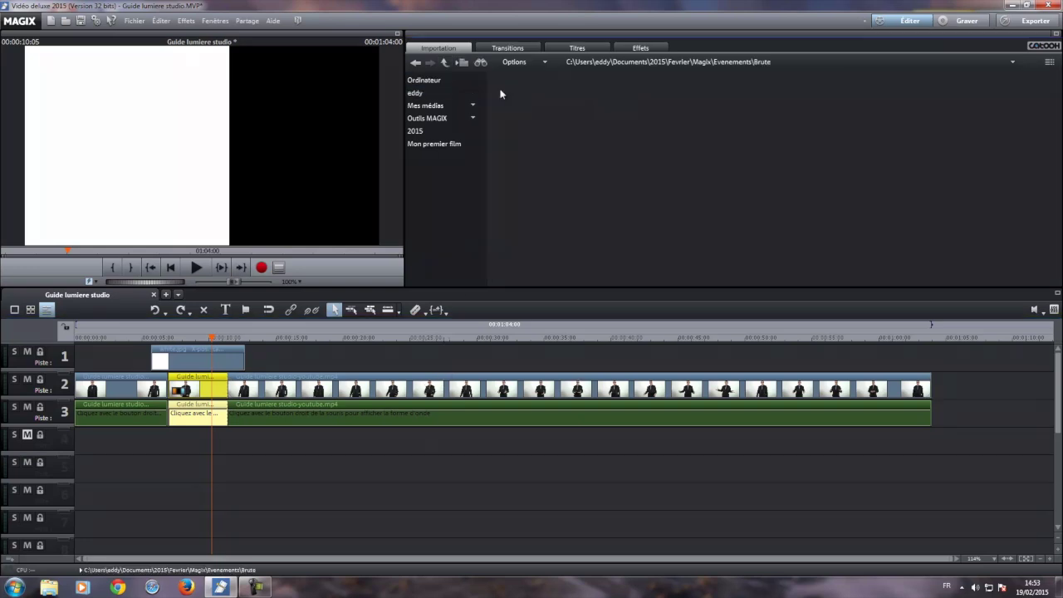
{"action": "left_click", "coordinate": [1050, 65]}
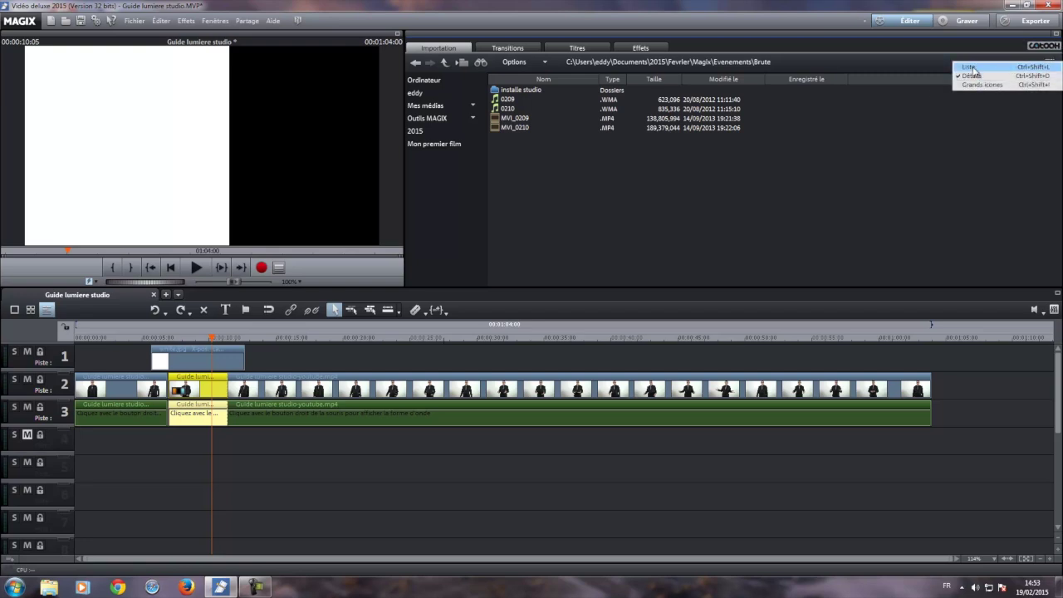
{"action": "left_click", "coordinate": [976, 86]}
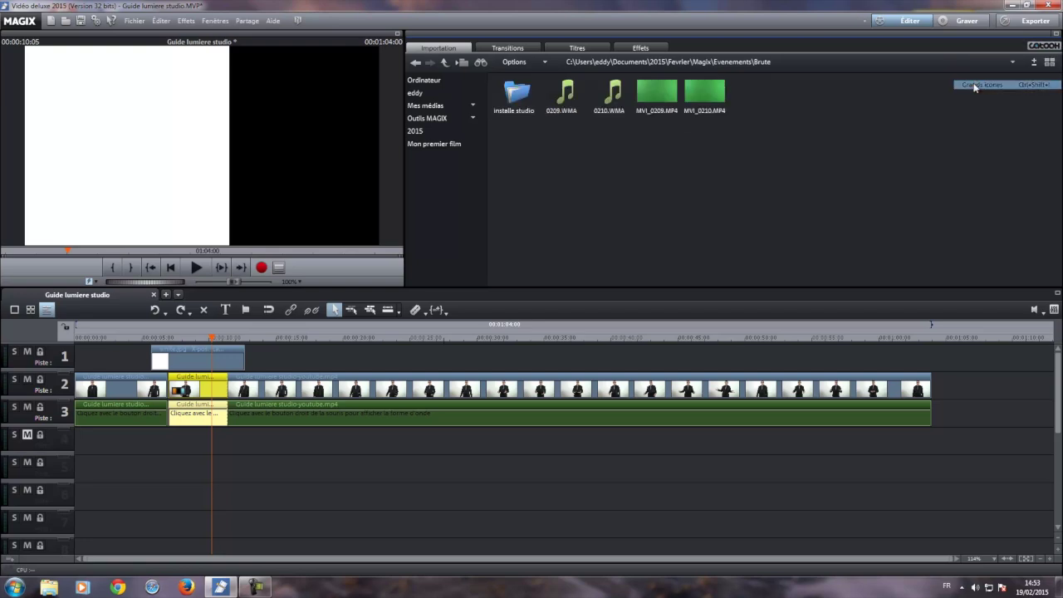
Step: Preview MVI_0209.MP4, skip ahead to the part where the presenter speaks and stop playback
{"action": "left_click", "coordinate": [647, 104]}
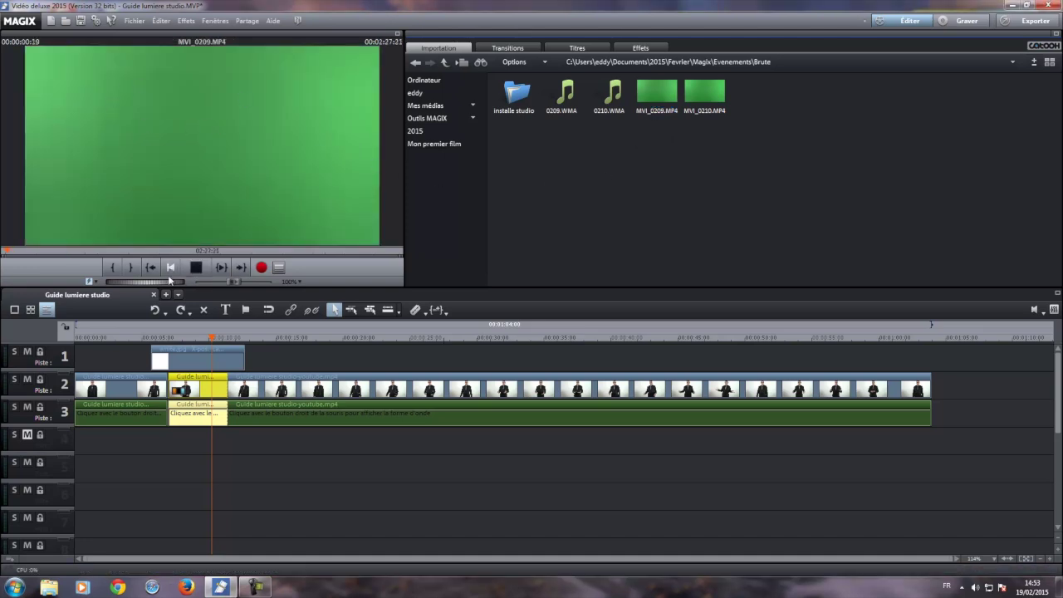
{"action": "left_click", "coordinate": [50, 250]}
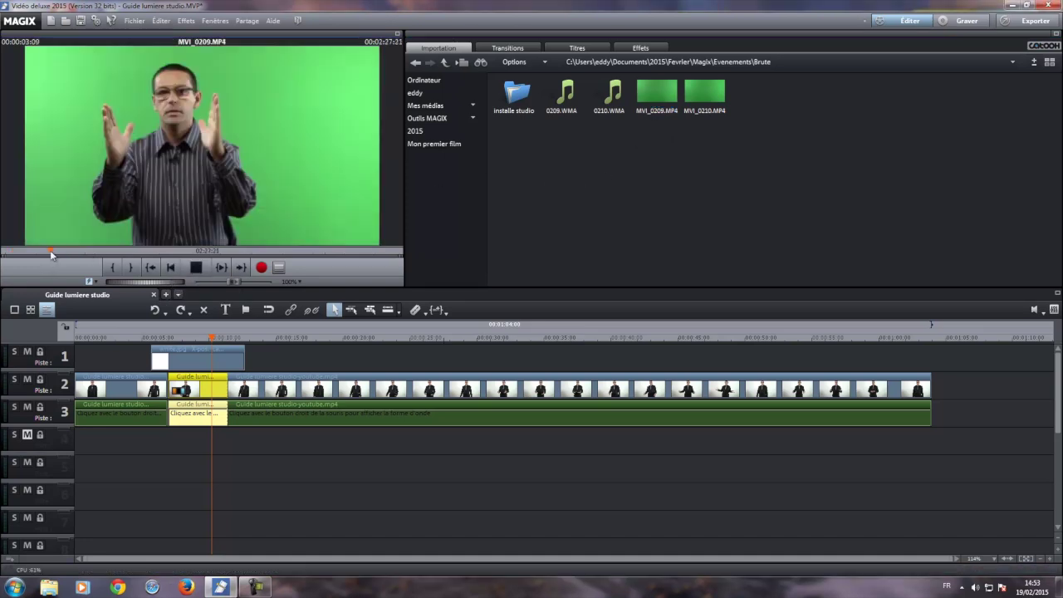
{"action": "left_click", "coordinate": [197, 268]}
Step: Add MVI_0209.MP4 to track 5, starting about 2 seconds into the timeline
{"action": "mouse_move", "coordinate": [659, 91]}
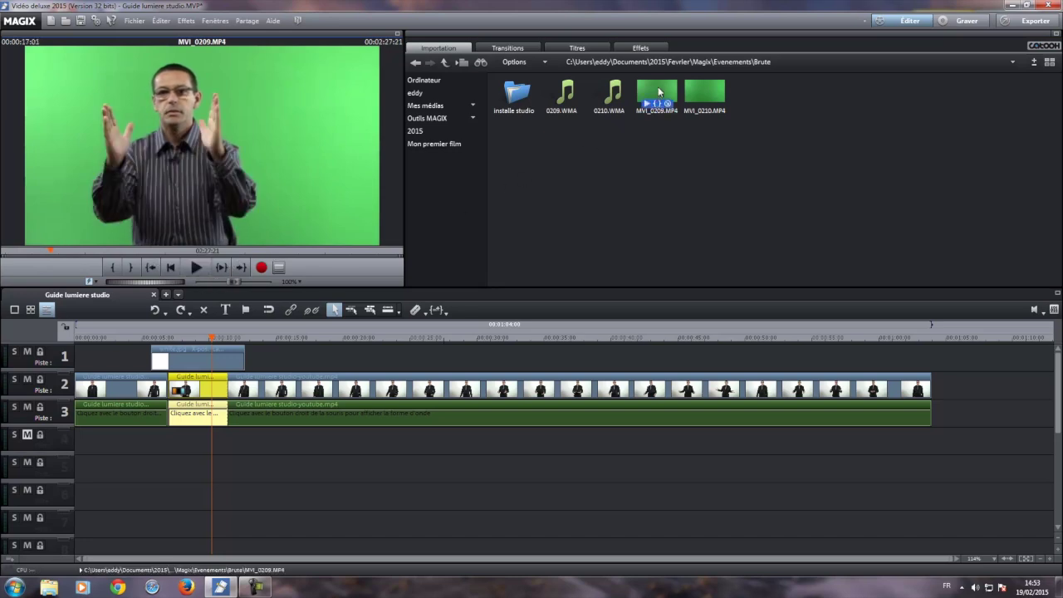
{"action": "left_click_drag", "start_coordinate": [659, 92], "coordinate": [149, 474]}
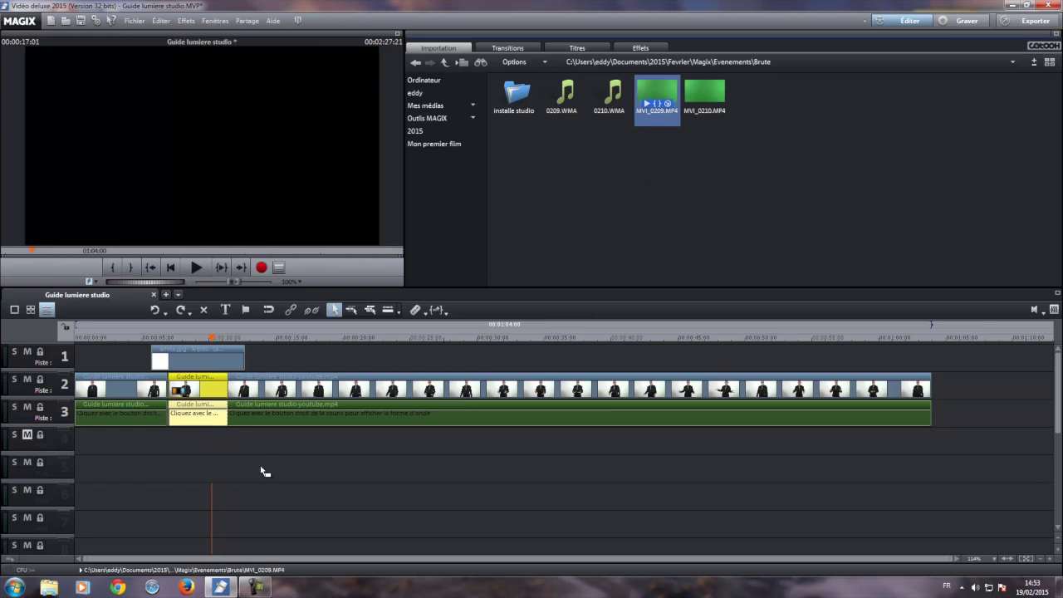
{"action": "left_click_drag", "start_coordinate": [265, 472], "coordinate": [268, 467]}
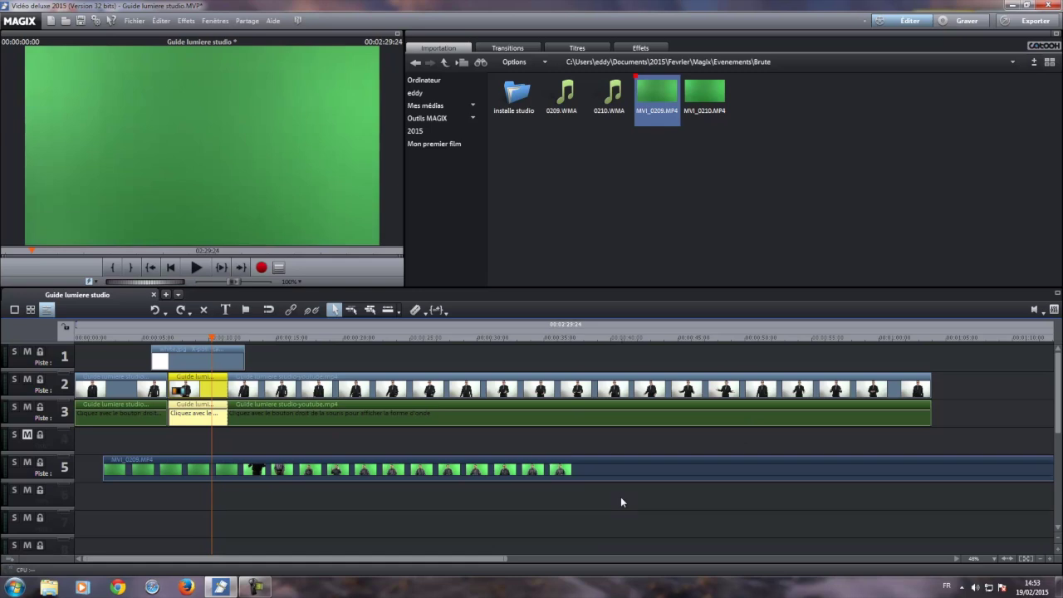
Step: Separate the sound of the MVI_0209.MP4 clip from its video so they sit on separate tracks (Vidéo/audio sur pistes séparées)
{"action": "left_click", "coordinate": [468, 472]}
{"action": "right_click", "coordinate": [468, 472]}
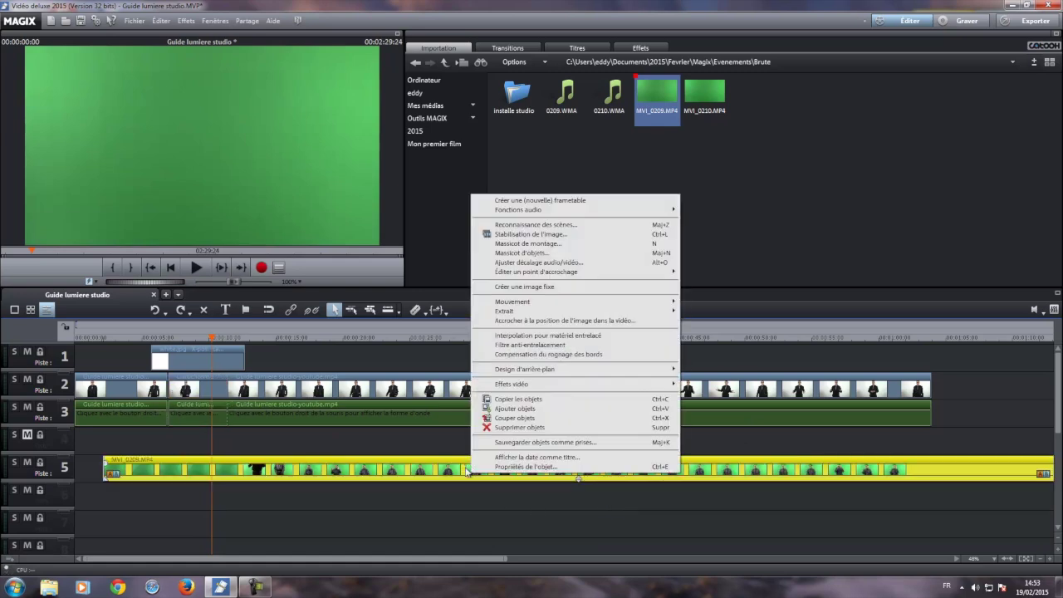
{"action": "mouse_move", "coordinate": [589, 209]}
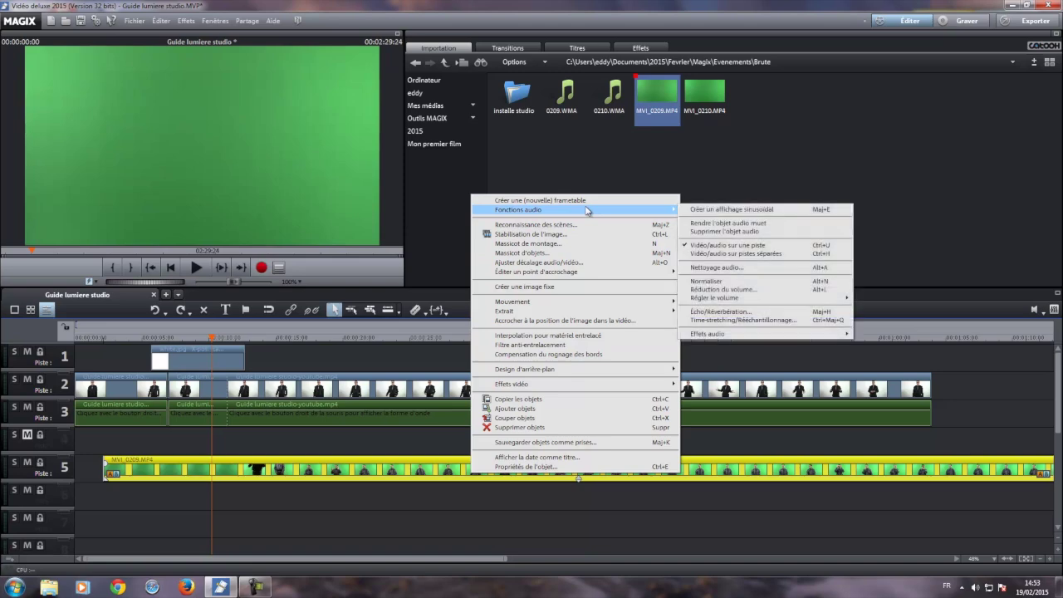
{"action": "left_click", "coordinate": [757, 254]}
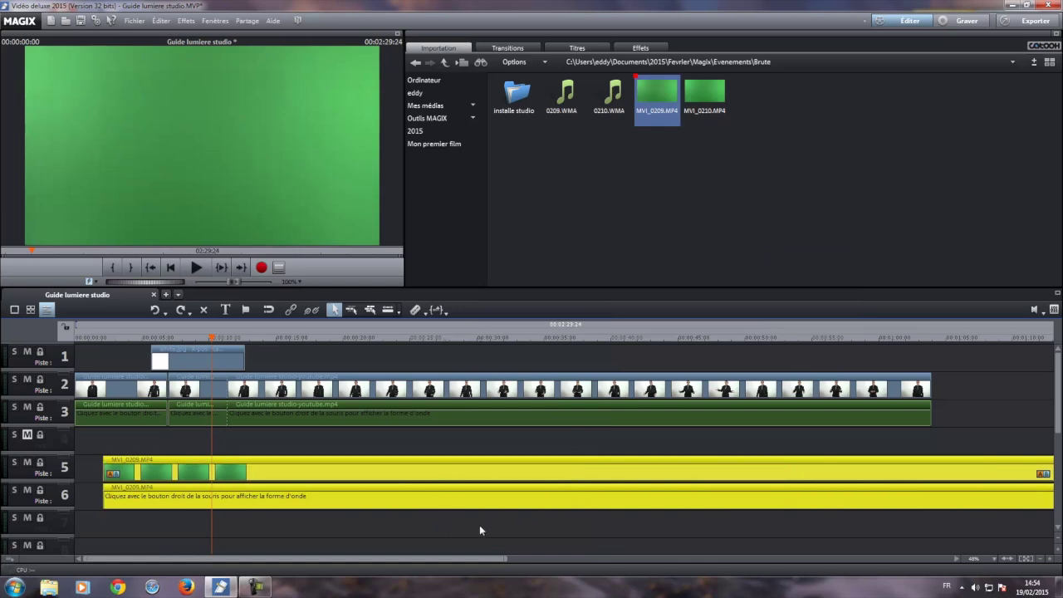
Step: Create the waveform display for the track 6 audio and shift the MVI_0209.MP4 video right and its audio left independently
{"action": "right_click", "coordinate": [426, 502]}
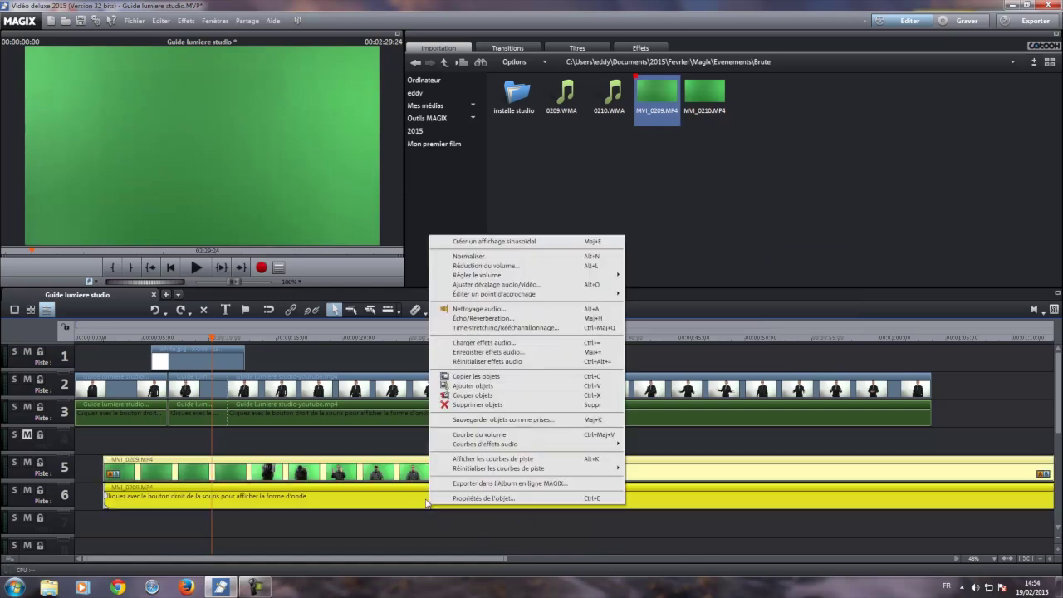
{"action": "left_click", "coordinate": [511, 242]}
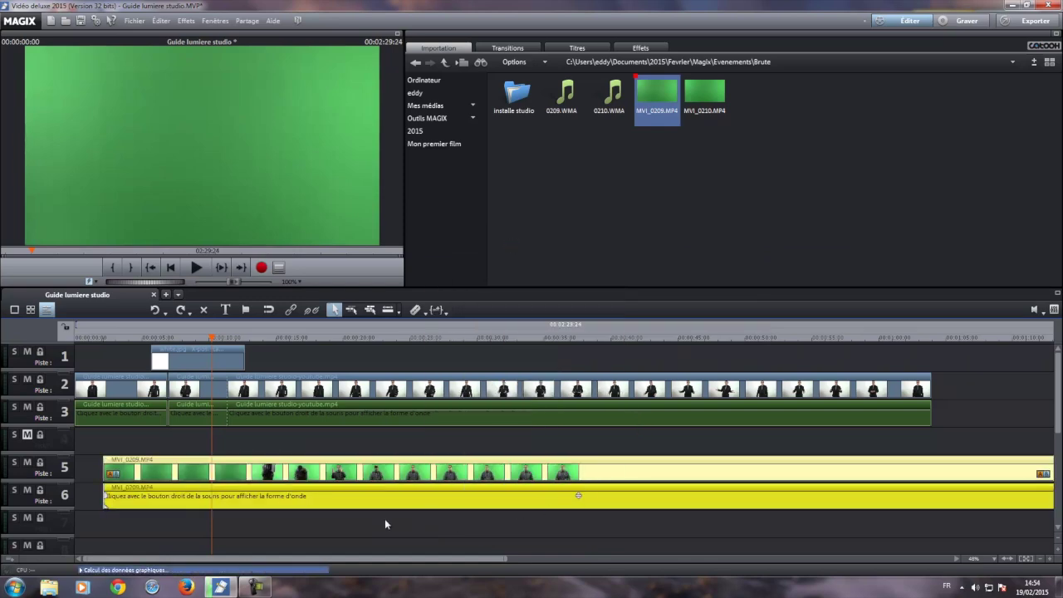
{"action": "left_click", "coordinate": [331, 522]}
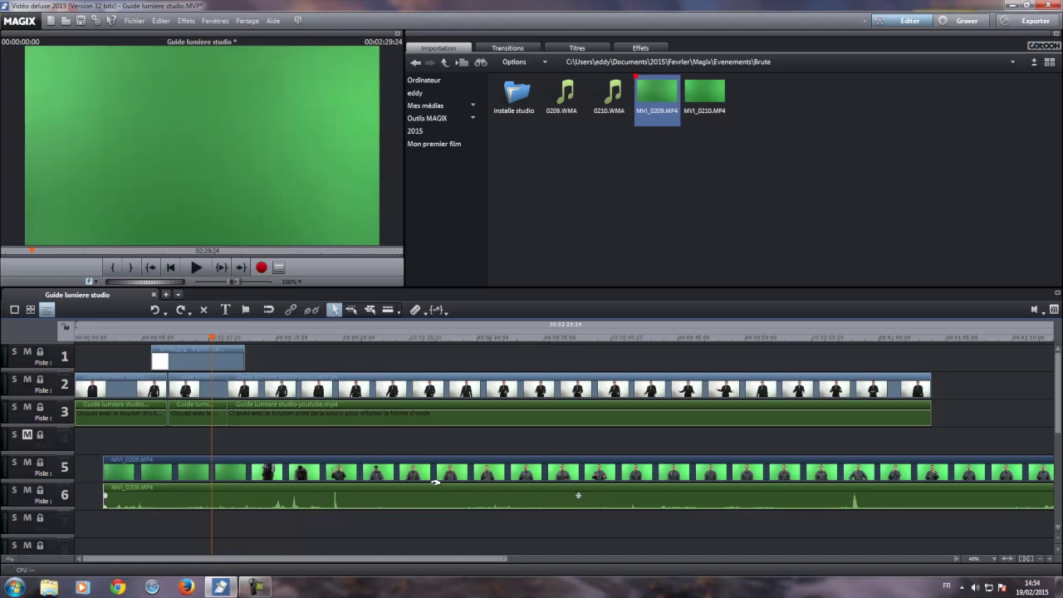
{"action": "left_click_drag", "start_coordinate": [437, 486], "coordinate": [408, 459]}
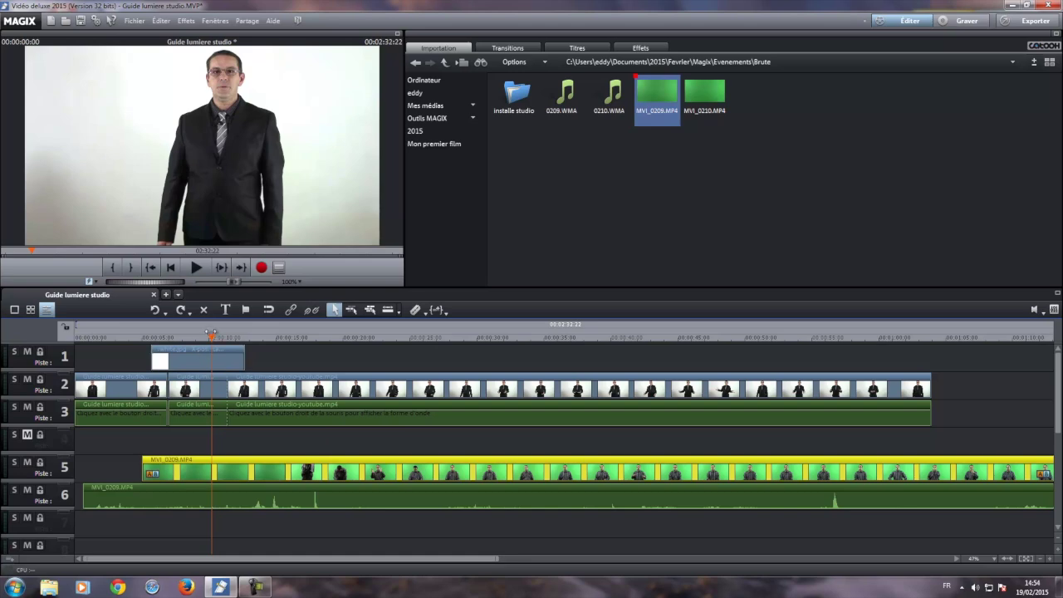
Step: Split the MVI_0209.MP4 video on track 5 at 00:00:20:10 and 00:00:24:09, and select the short middle piece
{"action": "left_click", "coordinate": [355, 338]}
{"action": "left_click", "coordinate": [349, 339]}
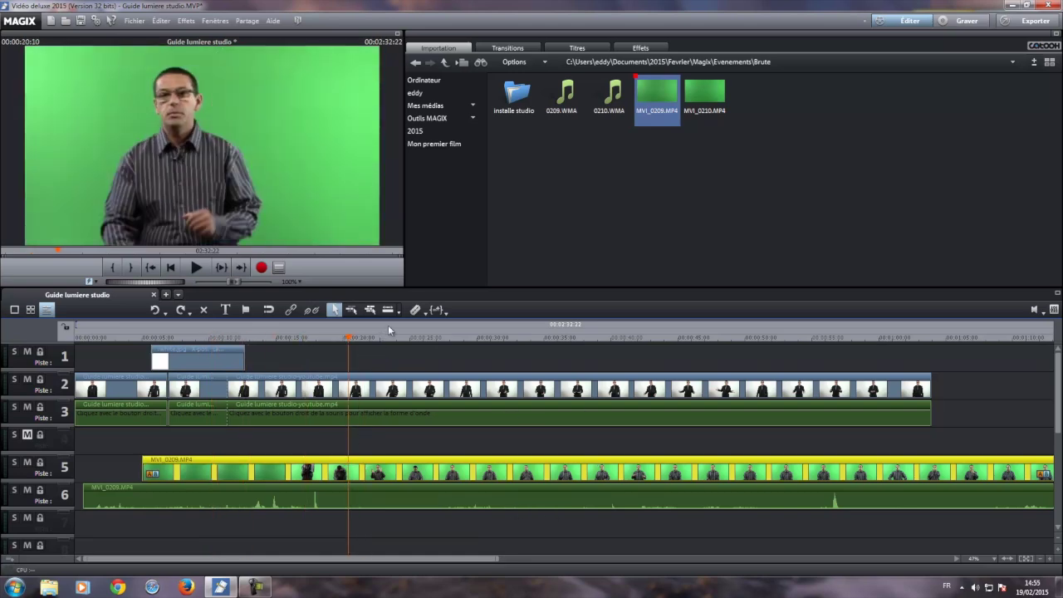
{"action": "left_click", "coordinate": [417, 312]}
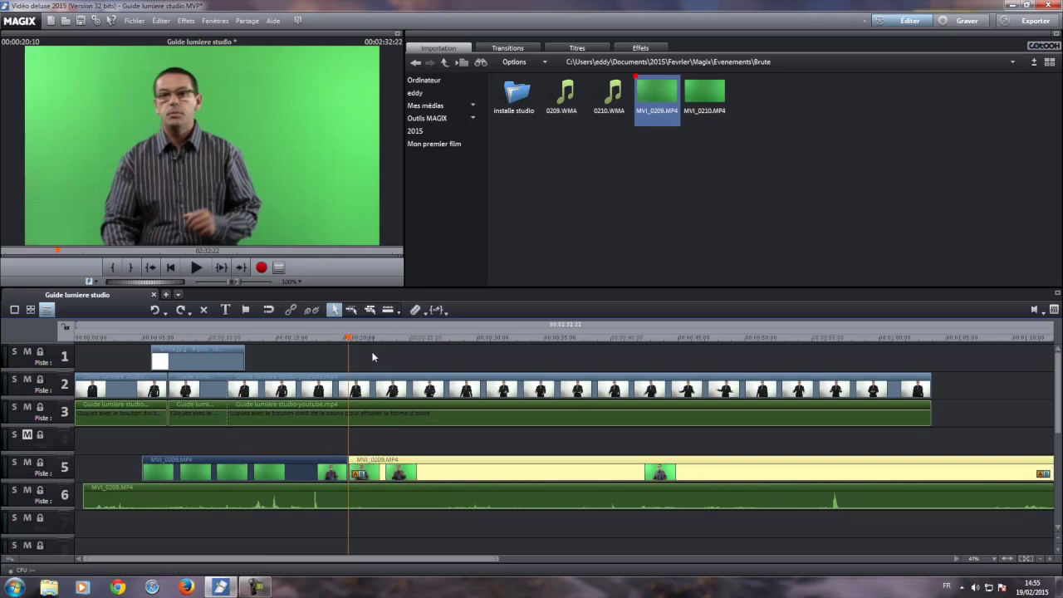
{"action": "left_click", "coordinate": [352, 337]}
{"action": "left_click", "coordinate": [401, 337]}
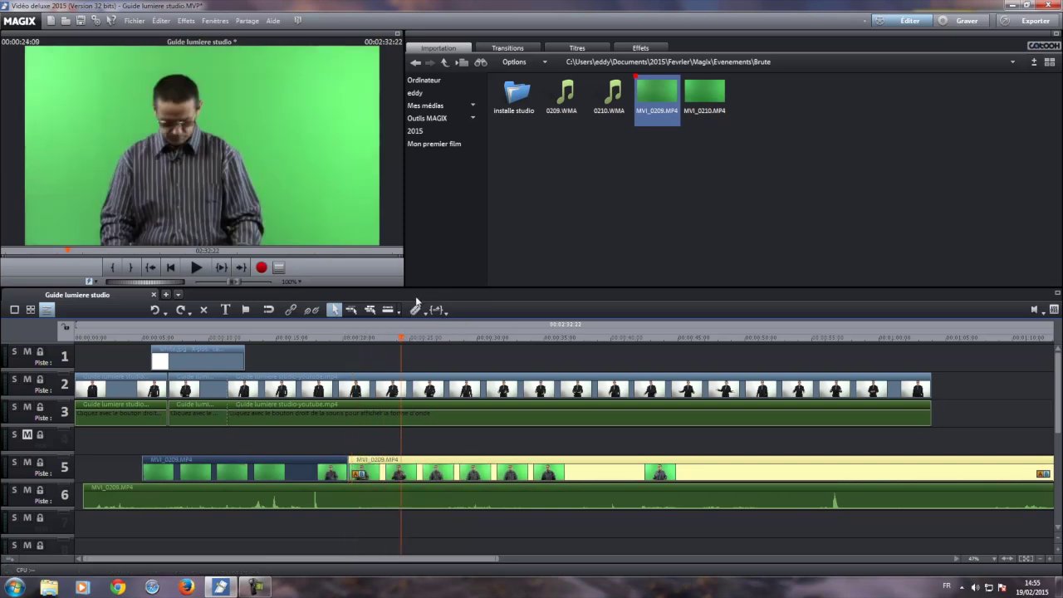
{"action": "left_click", "coordinate": [417, 310]}
{"action": "mouse_move", "coordinate": [376, 469]}
{"action": "left_mouse_down"}
{"action": "mouse_move", "coordinate": [376, 441]}
{"action": "mouse_move", "coordinate": [945, 433]}
{"action": "mouse_move", "coordinate": [963, 407]}
{"action": "mouse_move", "coordinate": [964, 378]}
{"action": "mouse_move", "coordinate": [984, 438]}
{"action": "mouse_move", "coordinate": [401, 438]}
{"action": "mouse_move", "coordinate": [382, 469]}
{"action": "left_mouse_up"}
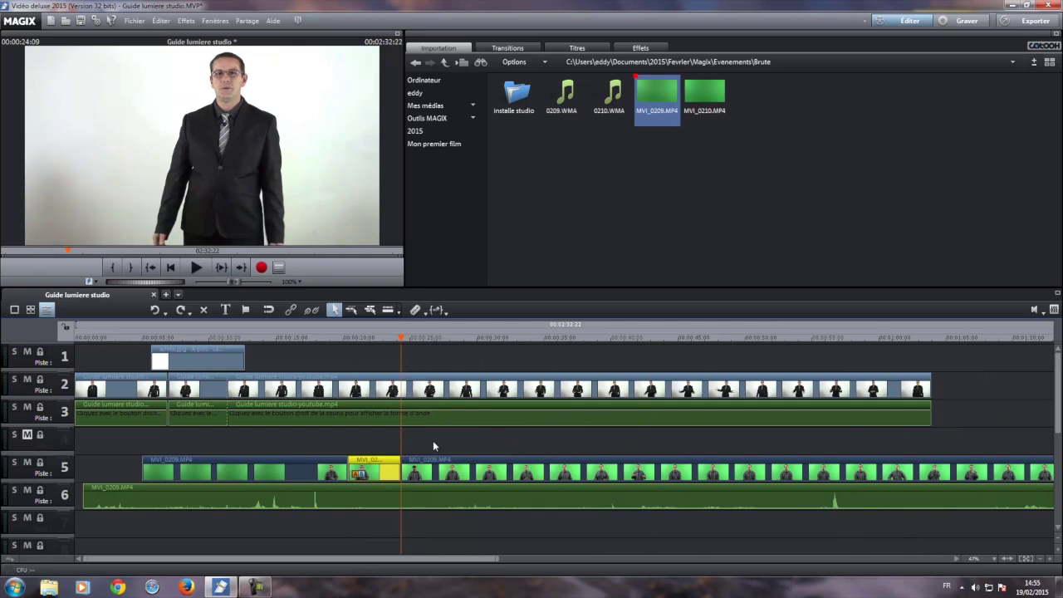
Step: Delete the MVI_0209.MP4 audio object from track 6 and undo that deletion
{"action": "right_click", "coordinate": [380, 493]}
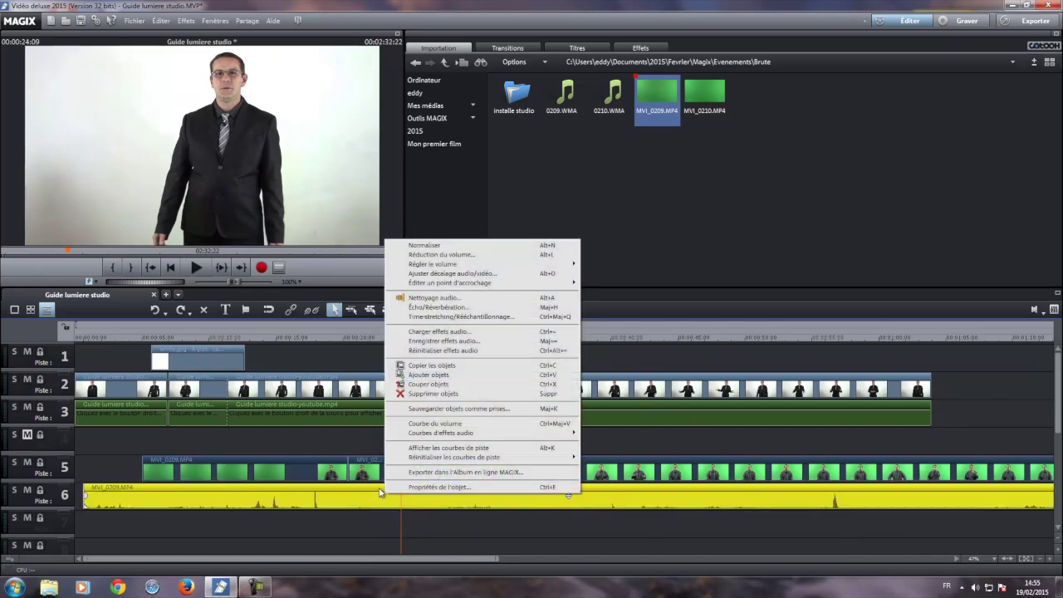
{"action": "left_click", "coordinate": [459, 395]}
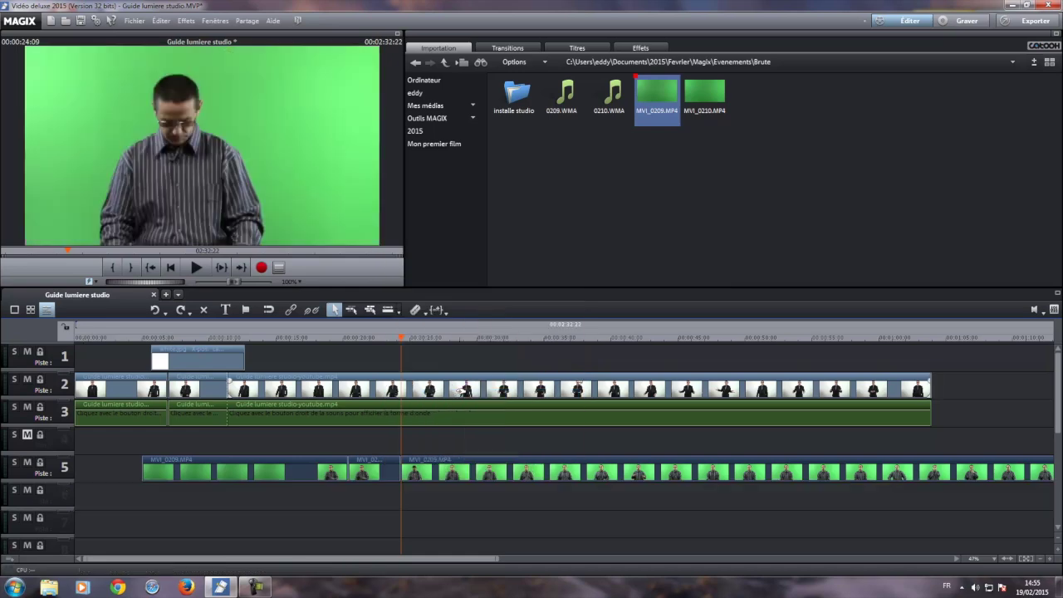
{"action": "left_click", "coordinate": [155, 311]}
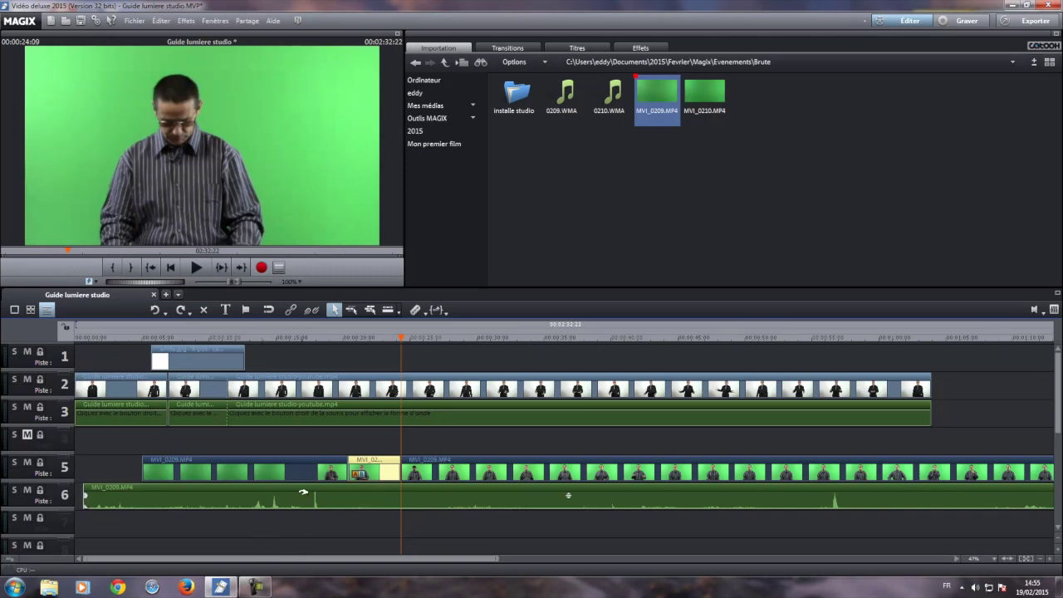
Step: Shift the track 6 audio to start just before the track 5 video, and move all objects on both tracks about 1 second earlier together
{"action": "left_click_drag", "start_coordinate": [303, 491], "coordinate": [345, 452]}
{"action": "left_click", "coordinate": [347, 458]}
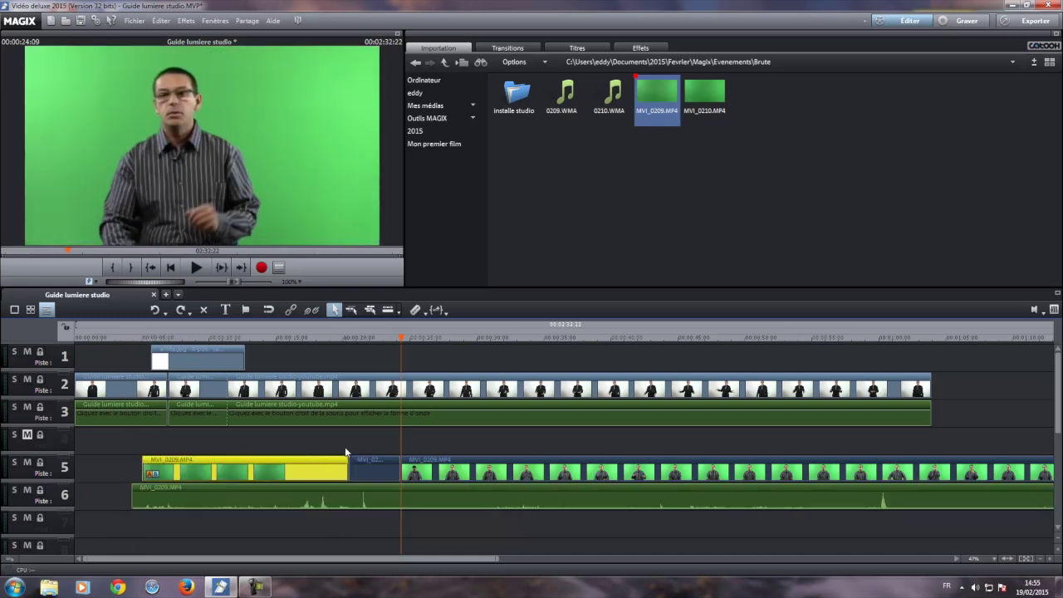
{"action": "left_click_drag", "start_coordinate": [311, 530], "coordinate": [488, 502]}
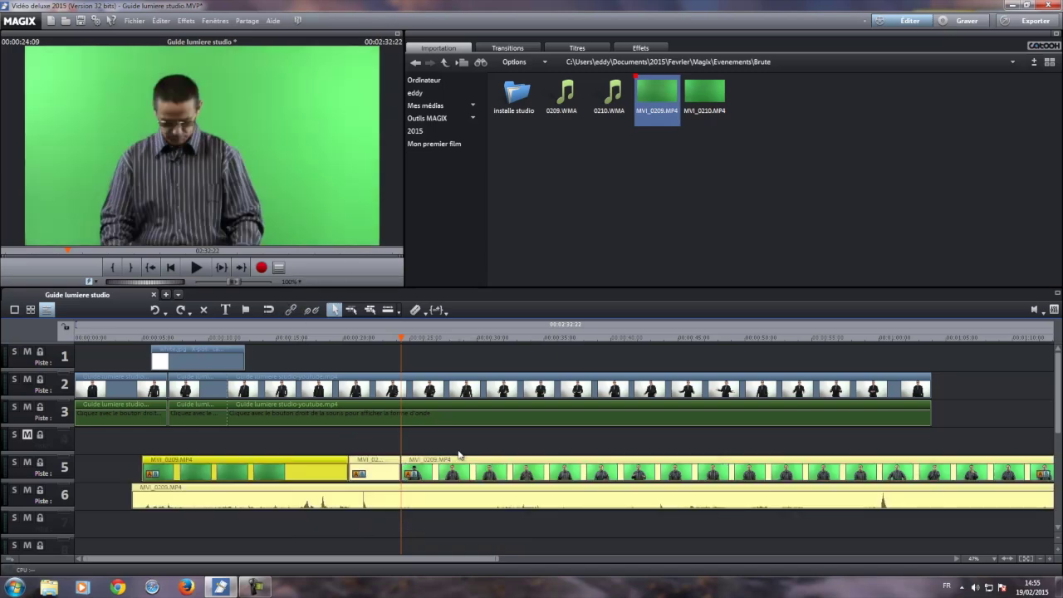
{"action": "left_click", "coordinate": [469, 459]}
{"action": "mouse_move", "coordinate": [471, 459]}
{"action": "left_mouse_down"}
{"action": "mouse_move", "coordinate": [420, 457]}
{"action": "mouse_move", "coordinate": [613, 465]}
{"action": "mouse_move", "coordinate": [457, 460]}
{"action": "left_mouse_up"}
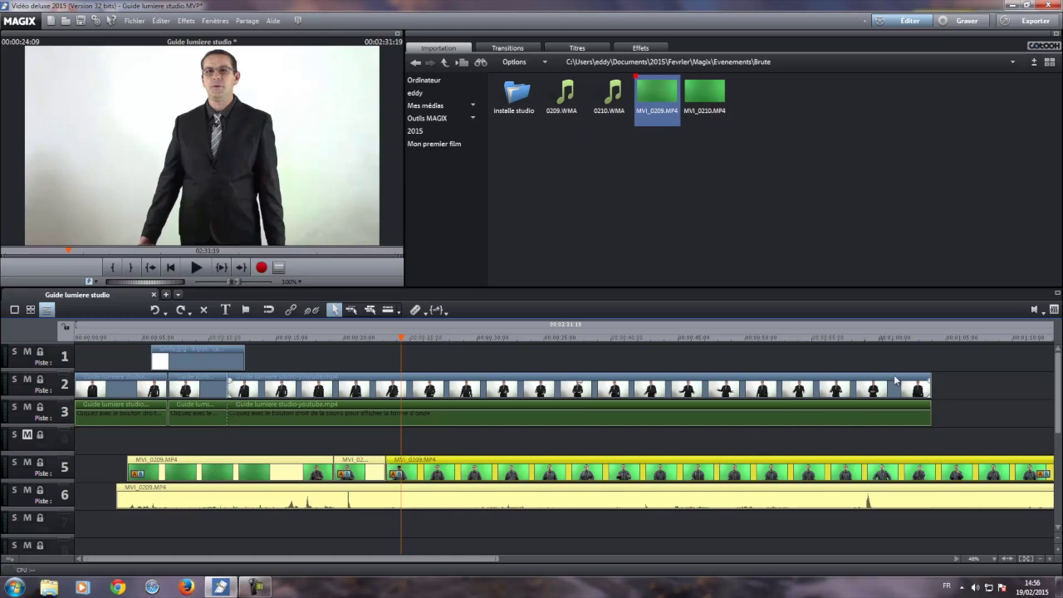
{"action": "left_click", "coordinate": [960, 349]}
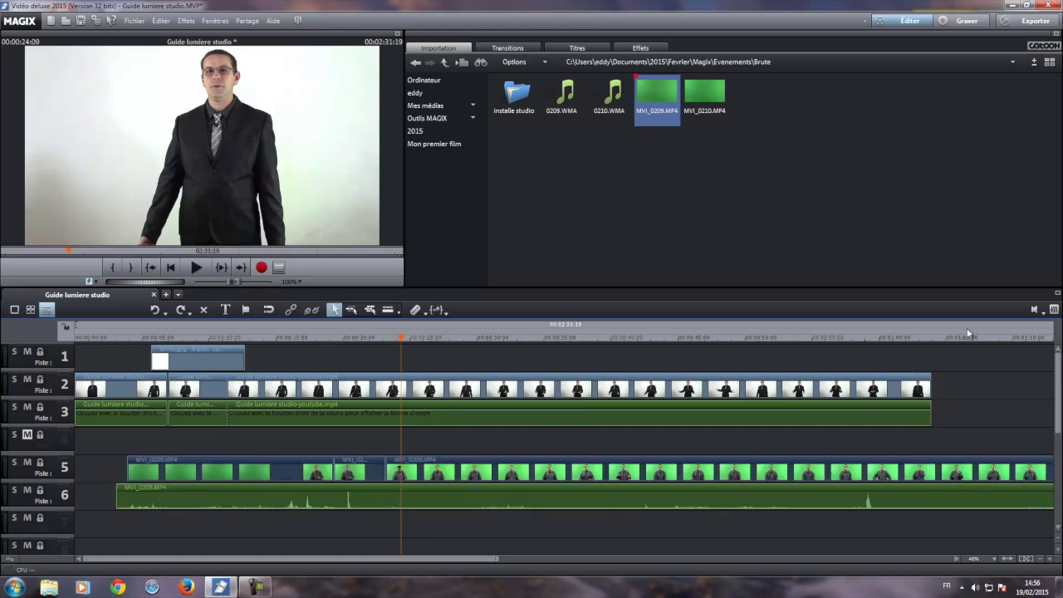
Step: Scrub the playhead through the green-screen footage at 00:01:06:11, 00:00:57:00, 00:00:55:19 and 00:00:18:01 to examine the frames
{"action": "left_click", "coordinate": [965, 337]}
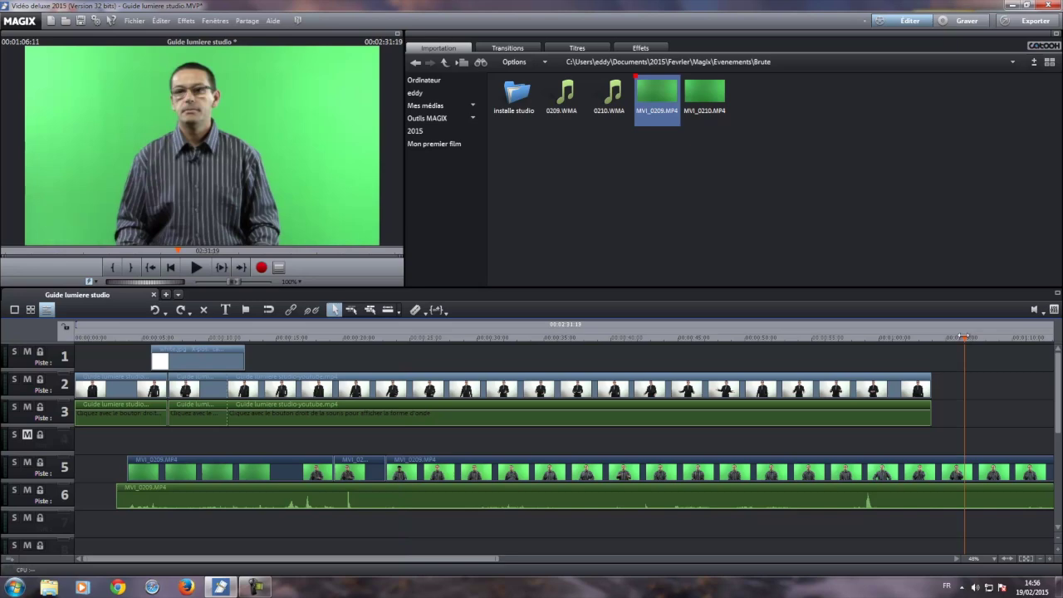
{"action": "left_click", "coordinate": [838, 336]}
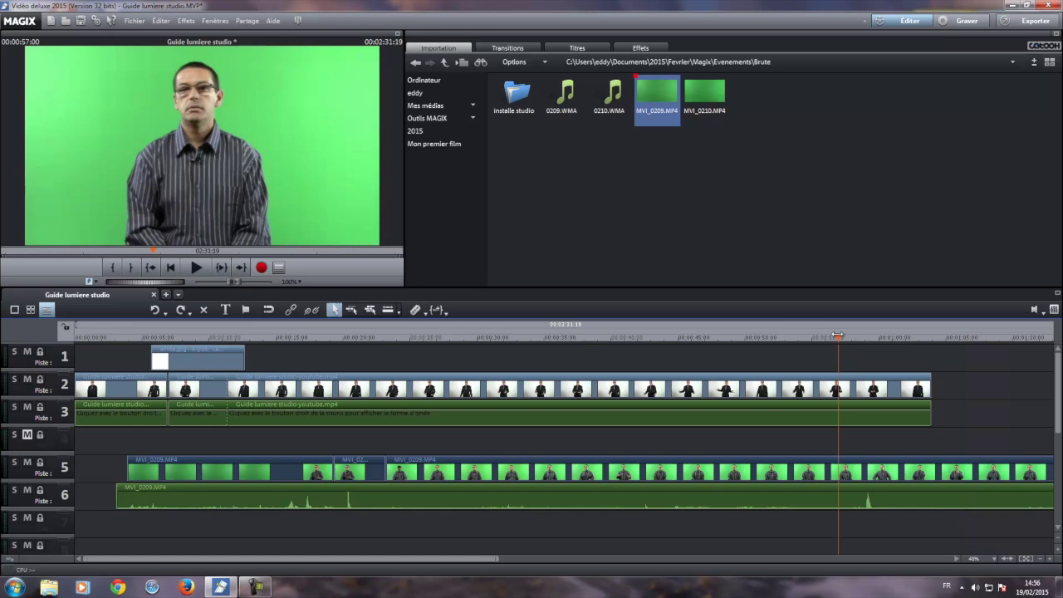
{"action": "left_click_drag", "start_coordinate": [838, 336], "coordinate": [822, 336]}
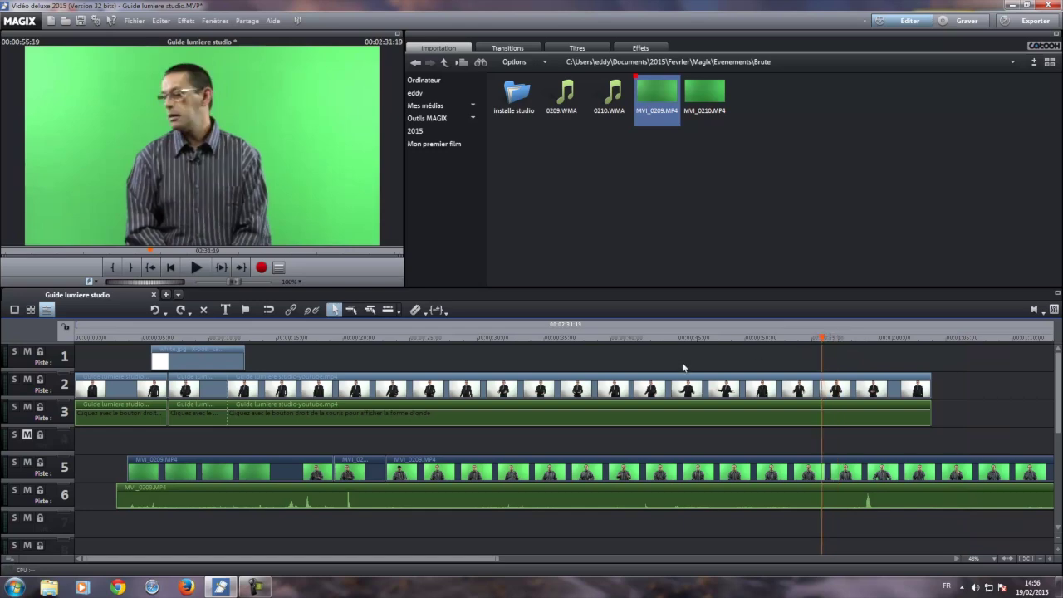
{"action": "left_click", "coordinate": [317, 336]}
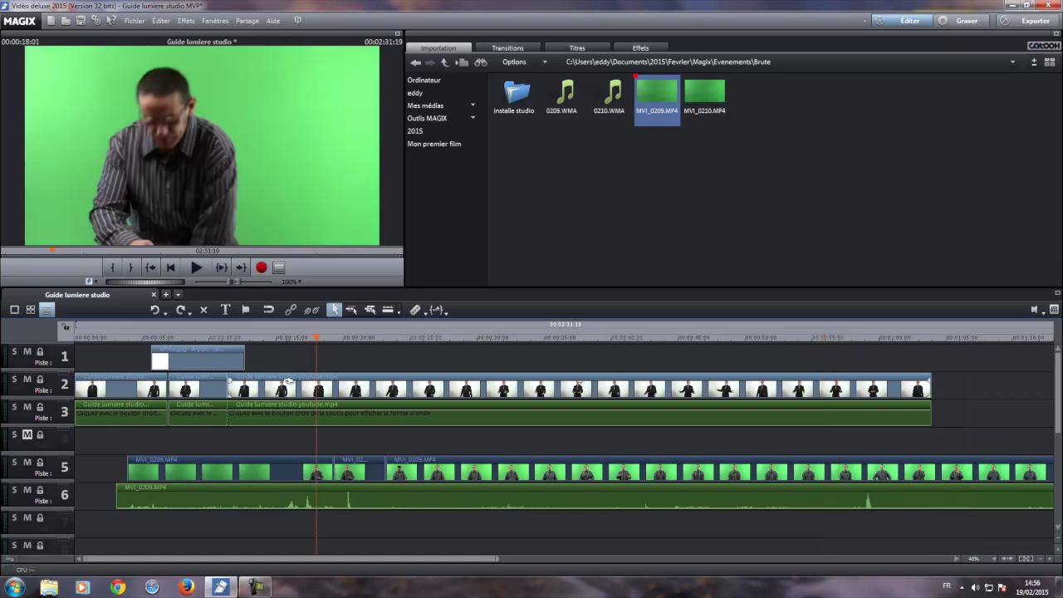
{"action": "left_click", "coordinate": [287, 380]}
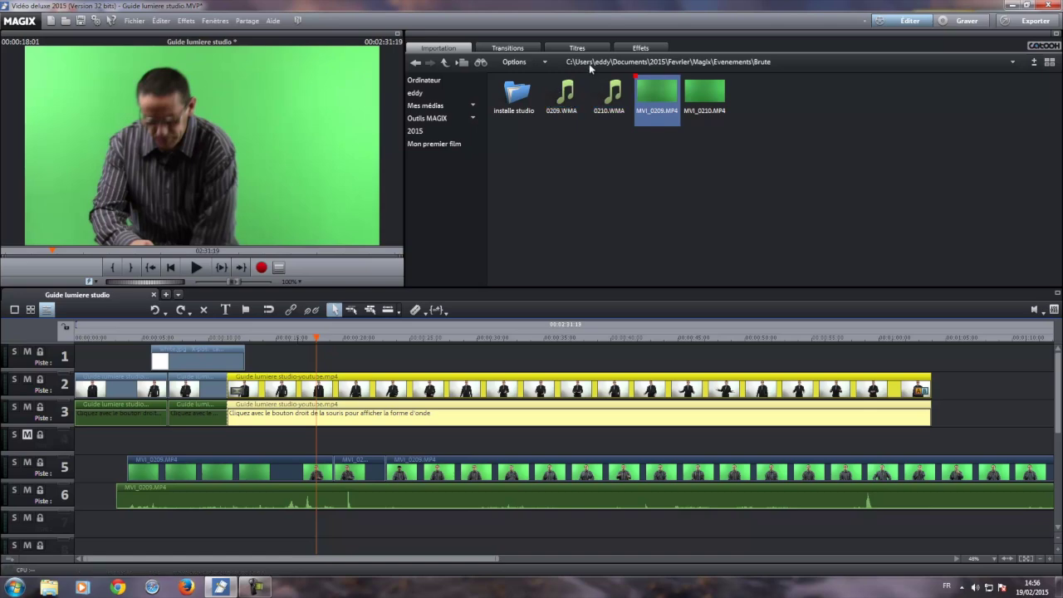
Step: Add Sleep Away.mp3 from the music folder in Evenements to track 7, starting about 2 seconds into the timeline
{"action": "left_click", "coordinate": [446, 63]}
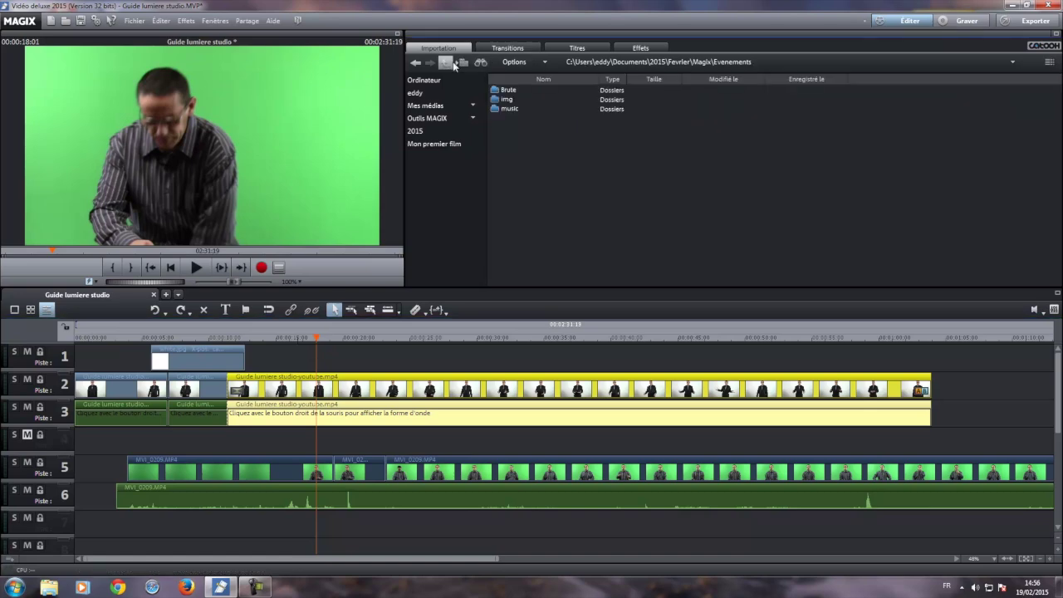
{"action": "double_click", "coordinate": [510, 107]}
{"action": "left_click", "coordinate": [512, 90]}
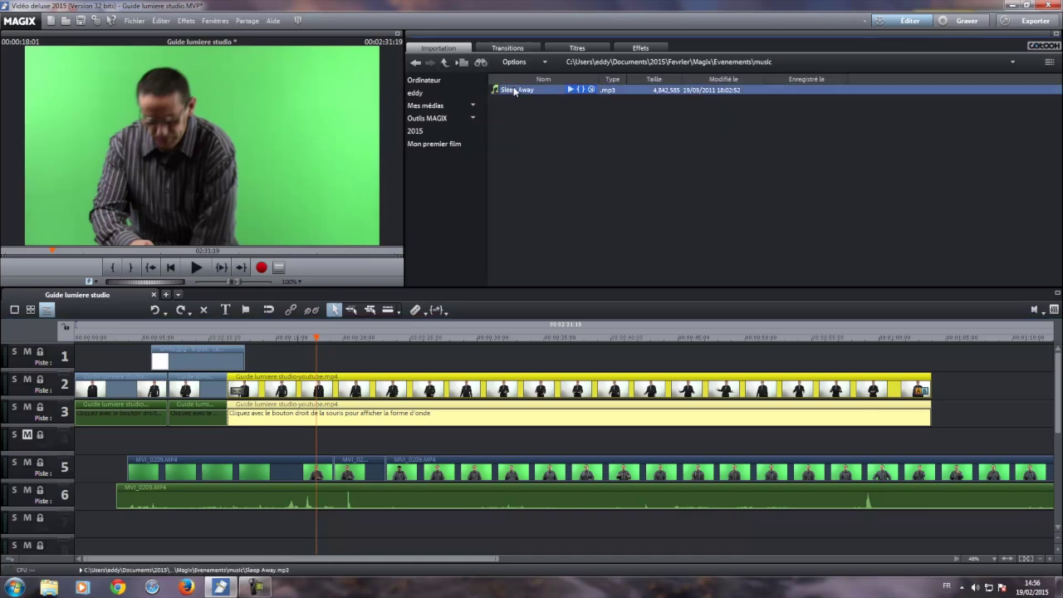
{"action": "left_click_drag", "start_coordinate": [514, 90], "coordinate": [164, 536]}
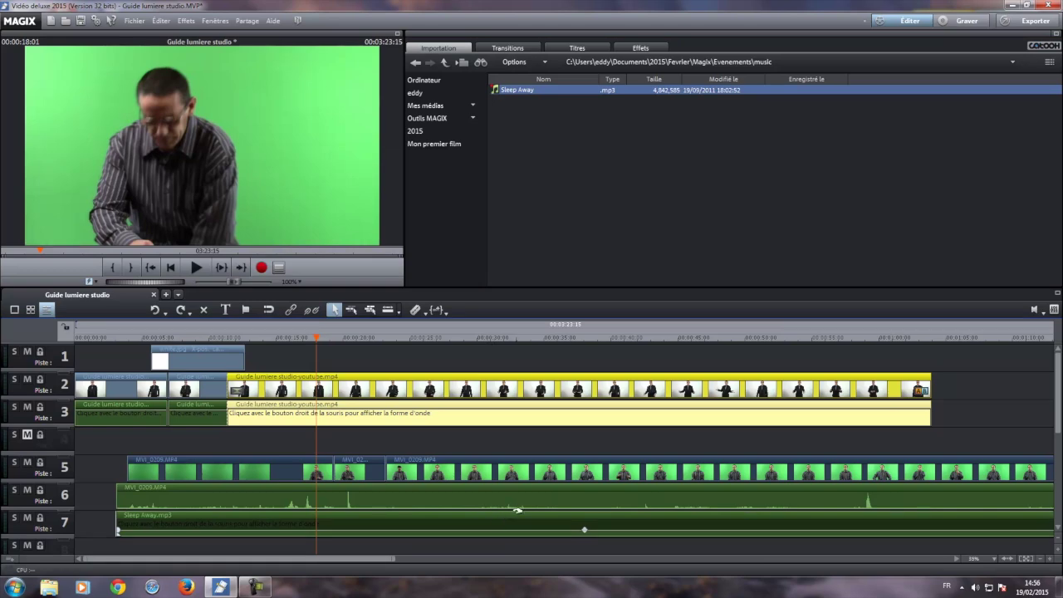
{"action": "left_click_drag", "start_coordinate": [515, 517], "coordinate": [498, 520]}
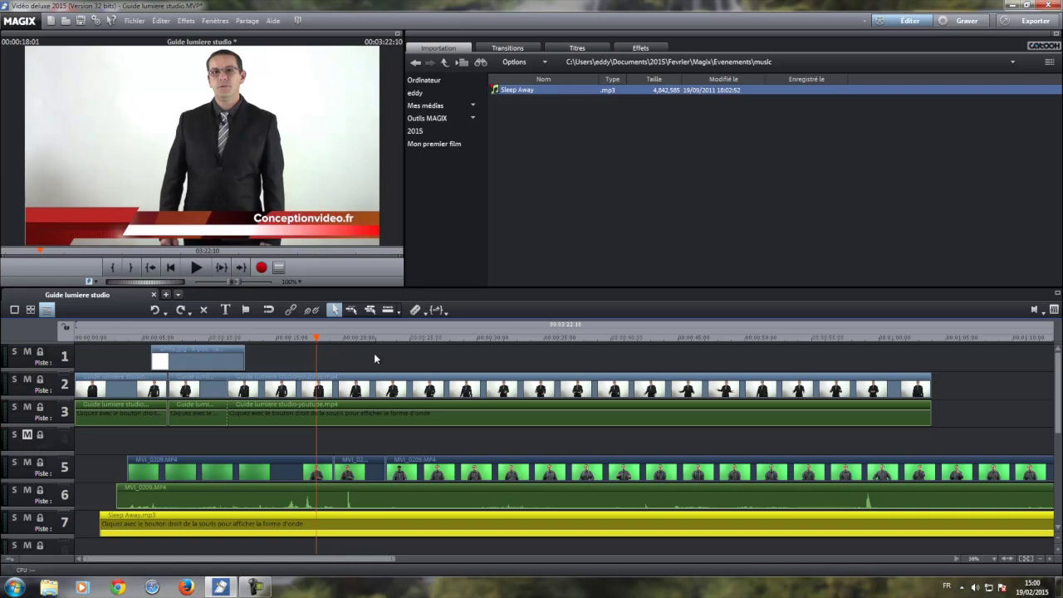
Step: Move the MVI_0209.MP4 video pieces and audio on tracks 5 and 6 together so the first video piece starts at 00:00:03:00
{"action": "left_click_drag", "start_coordinate": [307, 462], "coordinate": [304, 461]}
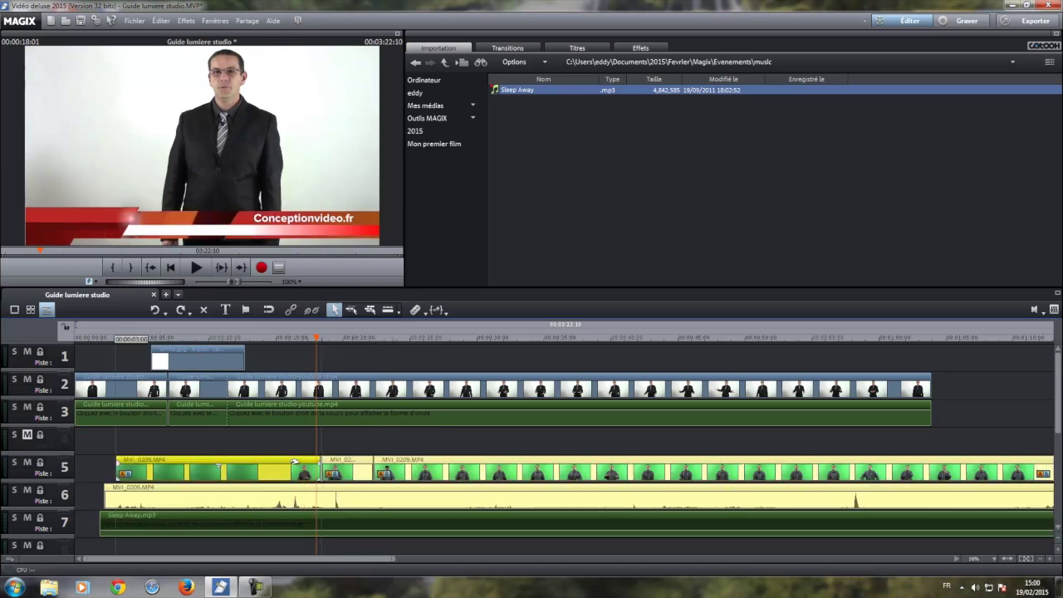